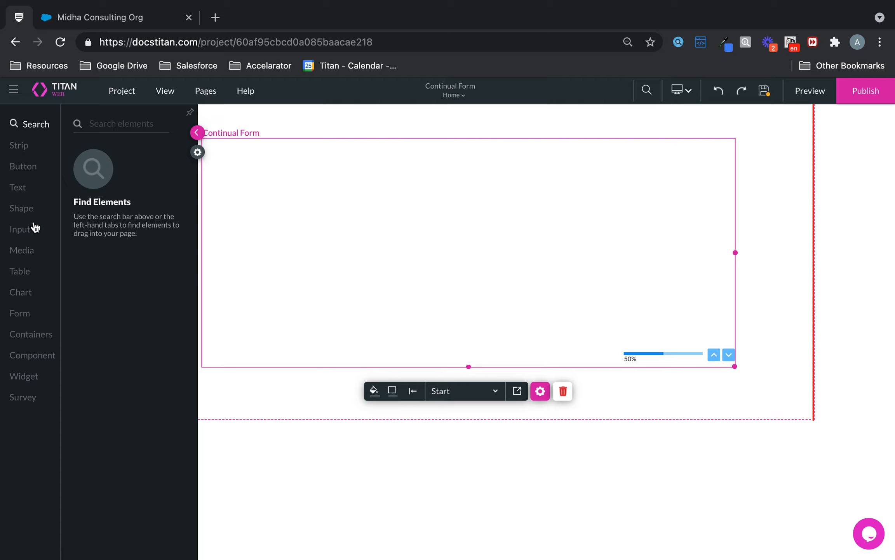
# Step: Drag a Title text style onto the form's 50% Start step
pyautogui.click(22, 191)
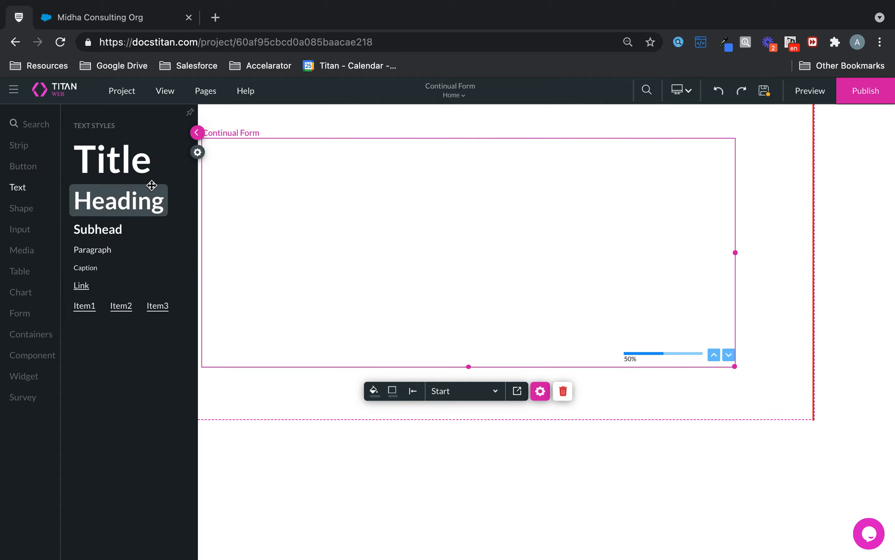
pyautogui.moveTo(129, 162); pyautogui.dragTo(463, 233)
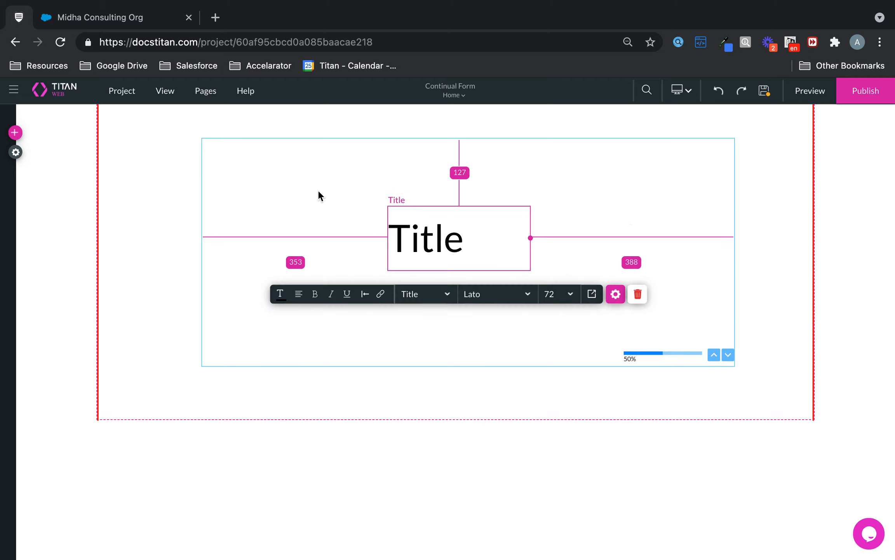
pyautogui.click(728, 354)
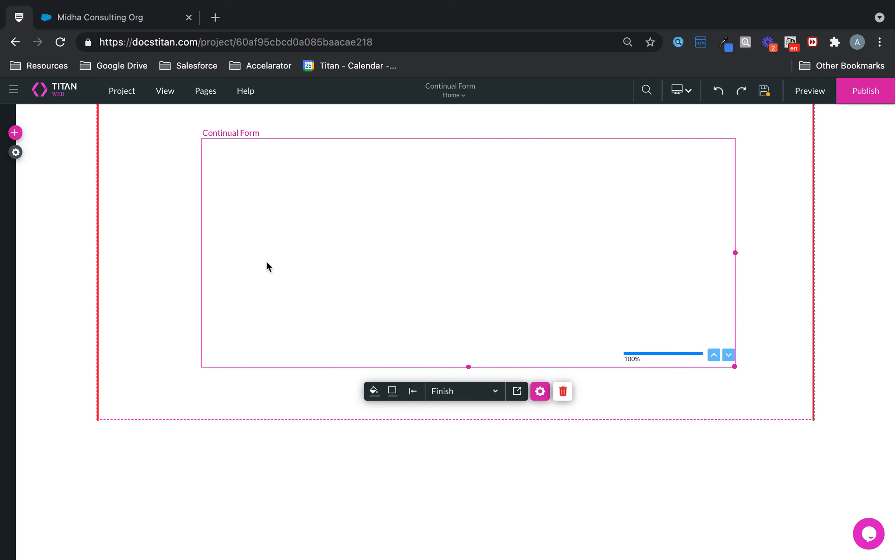
# Step: Place a Heading text on the 100% Finish step, return to Start, and save the project
pyautogui.click(14, 133)
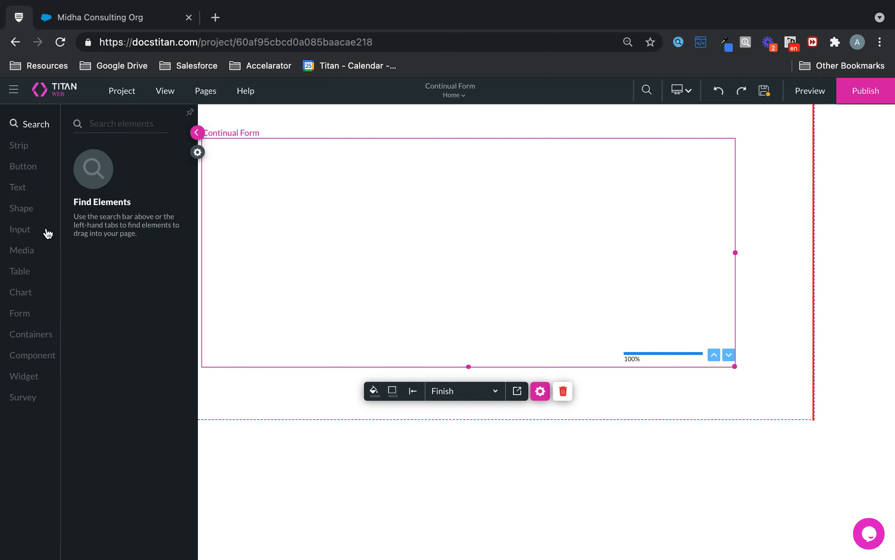
pyautogui.click(18, 229)
pyautogui.click(19, 189)
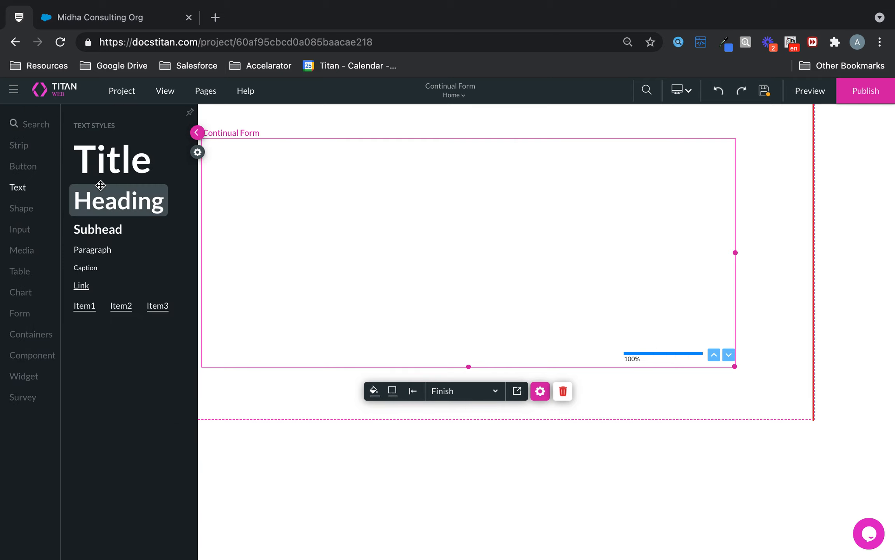
pyautogui.moveTo(109, 210); pyautogui.dragTo(484, 214)
pyautogui.click(714, 355)
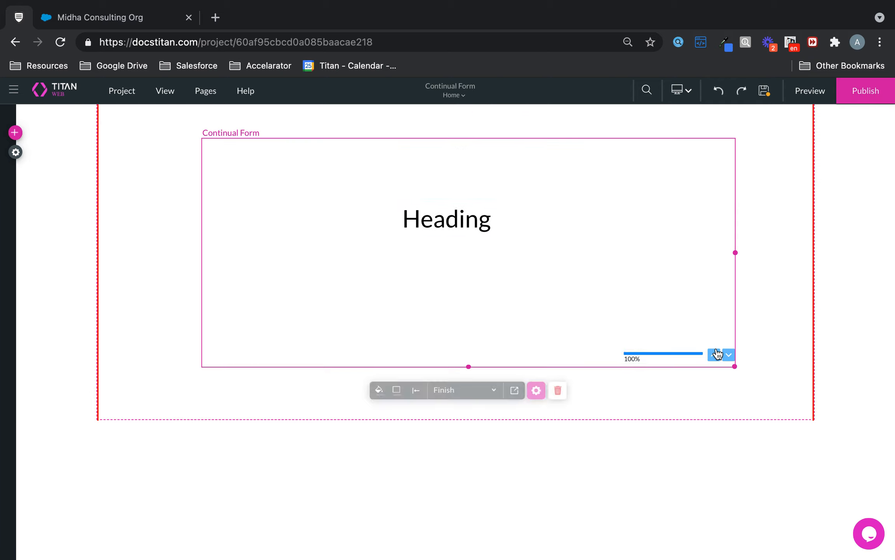
pyautogui.click(764, 91)
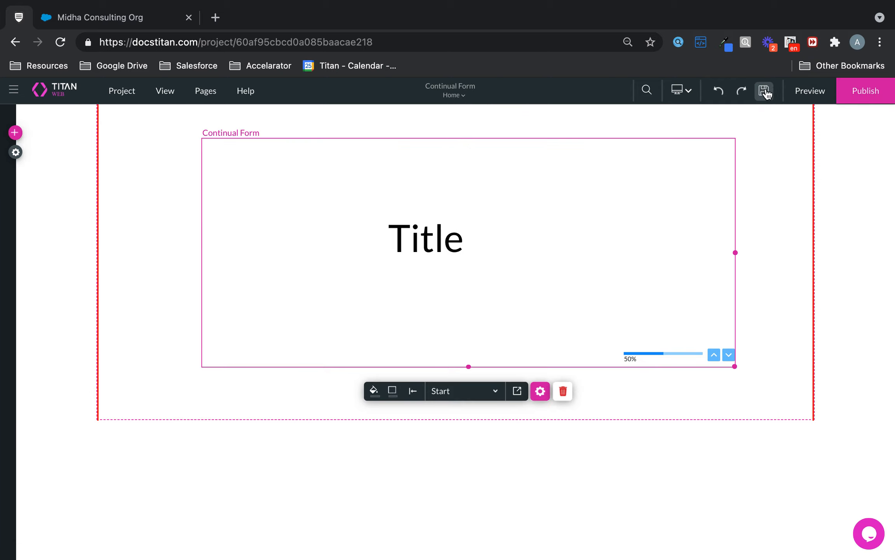
# Step: Preview the form, step from the Title page to the Heading page, and go back to the editor
pyautogui.click(811, 91)
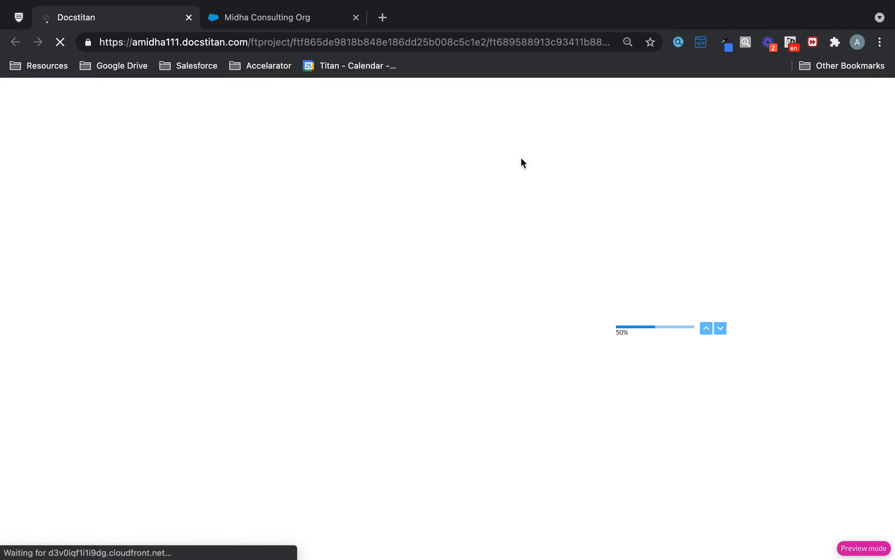
pyautogui.click(721, 328)
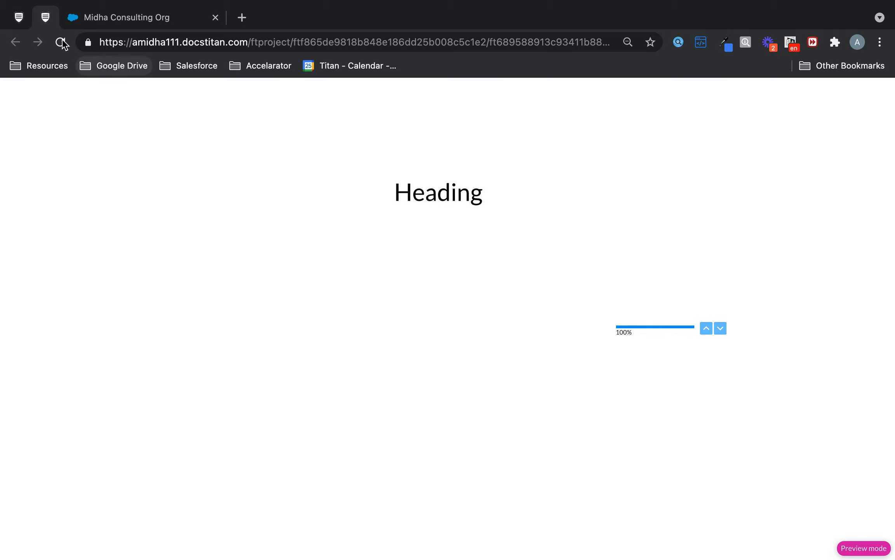
pyautogui.click(19, 17)
pyautogui.click(476, 224)
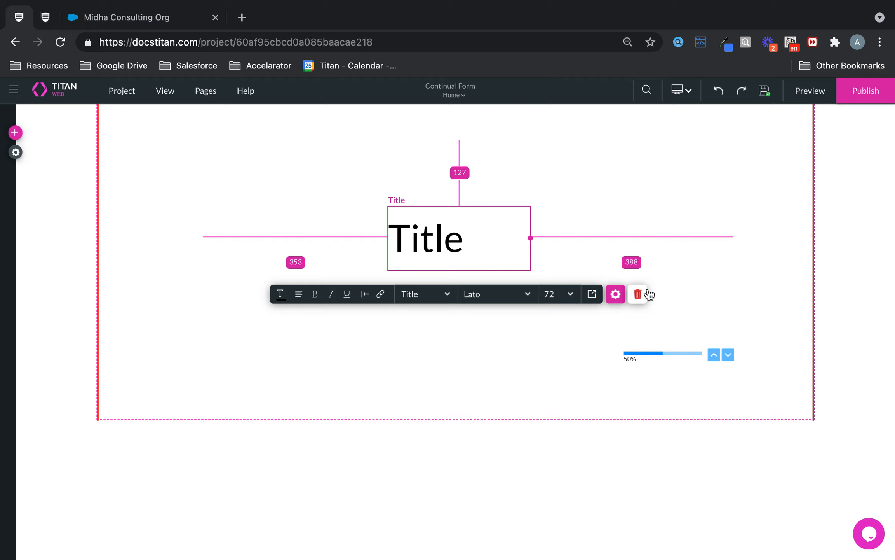
# Step: Delete the Title text from Start and the Heading text from Finish
pyautogui.click(638, 294)
pyautogui.click(637, 295)
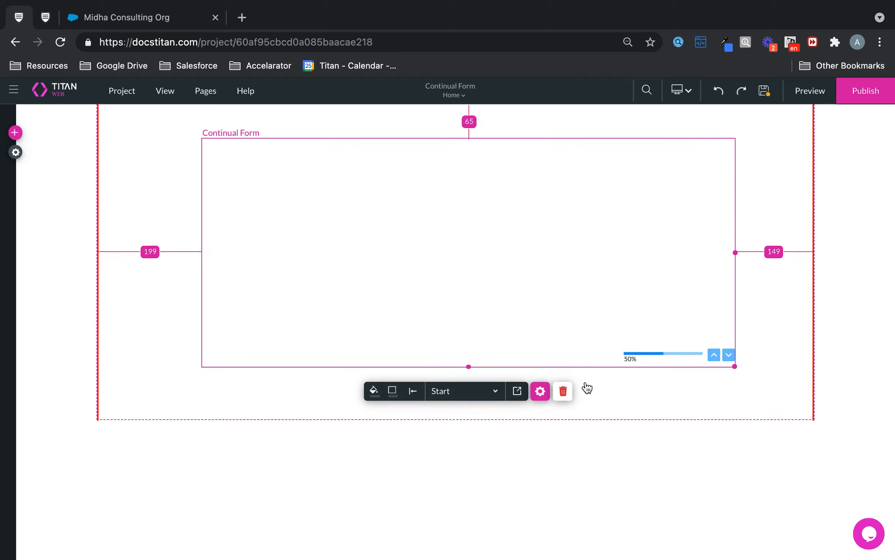
pyautogui.click(734, 355)
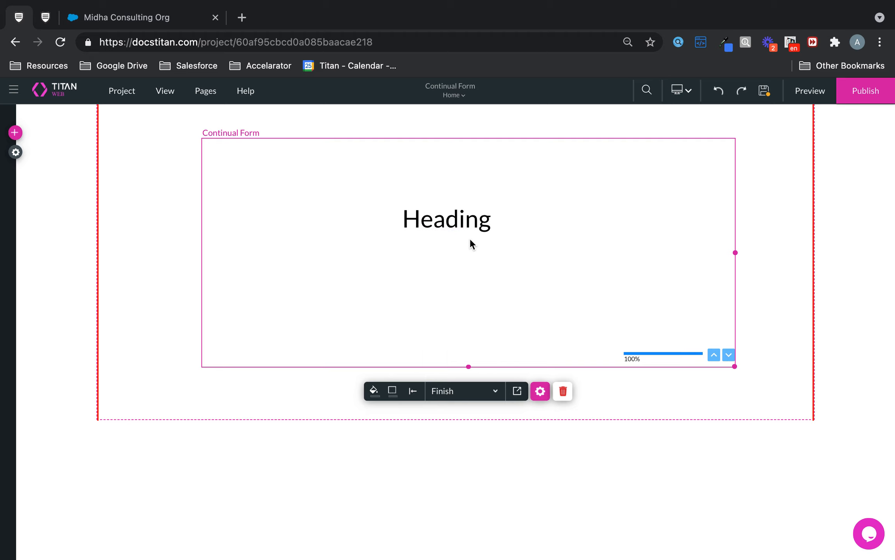
pyautogui.click(466, 221)
pyautogui.click(650, 262)
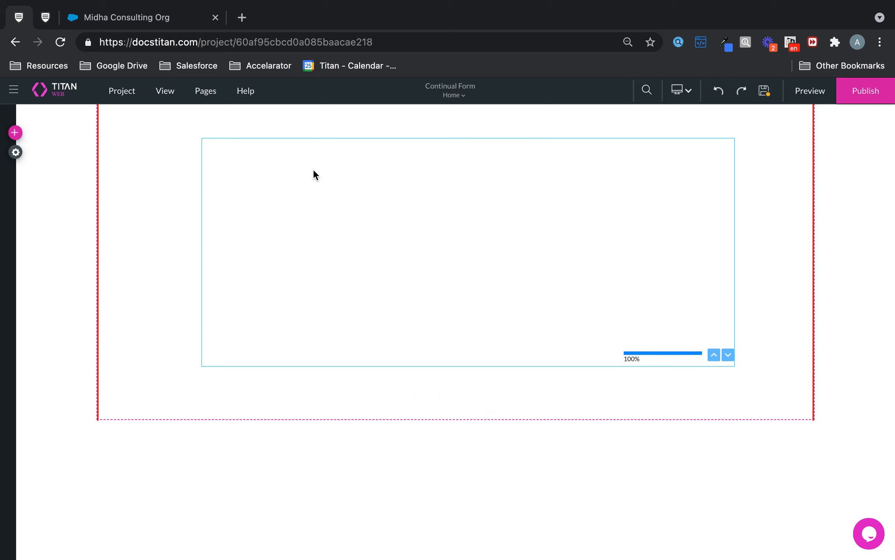
# Step: Close the form preview tab, leaving the Titan editor open
pyautogui.click(182, 17)
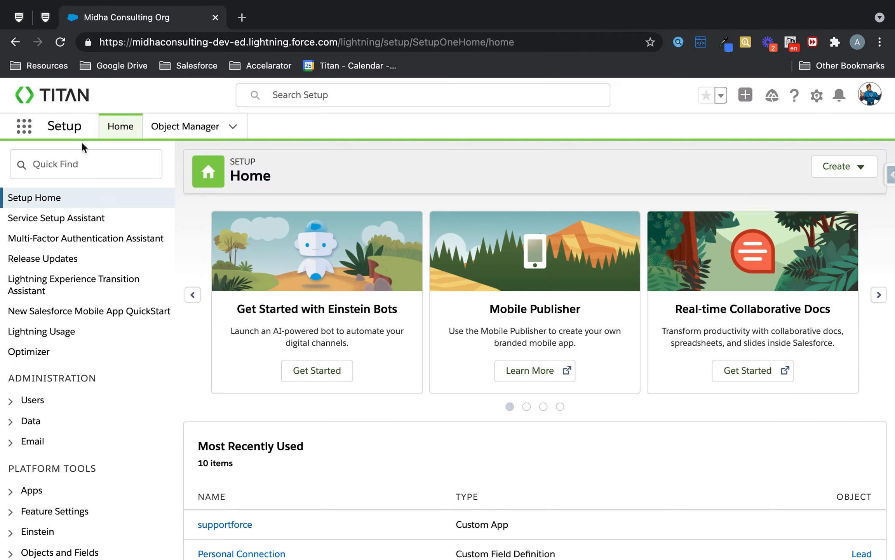
pyautogui.click(25, 126)
pyautogui.click(19, 17)
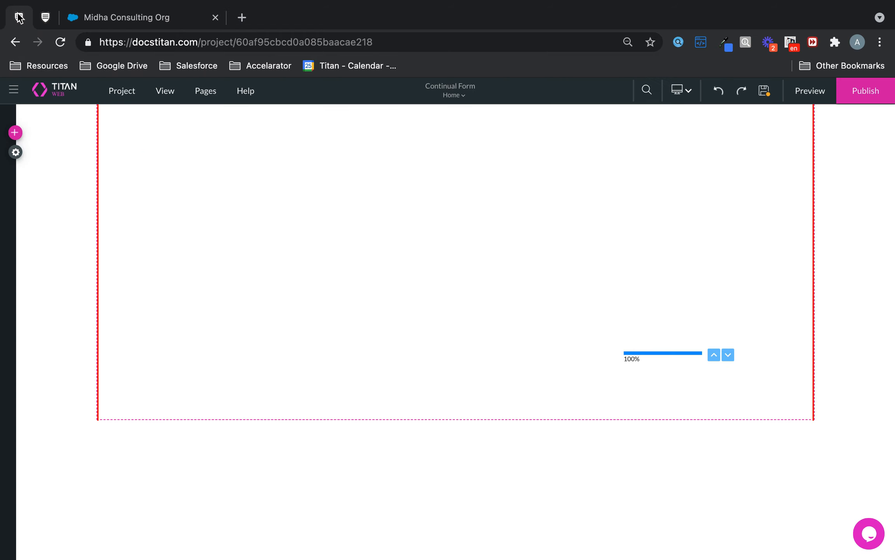
pyautogui.click(45, 17)
pyautogui.rightClick(45, 17)
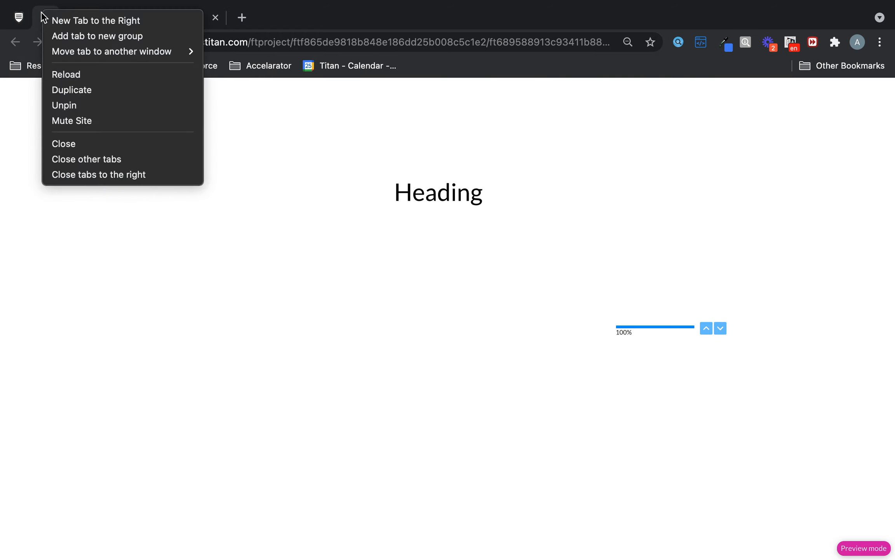
pyautogui.click(82, 148)
pyautogui.click(556, 305)
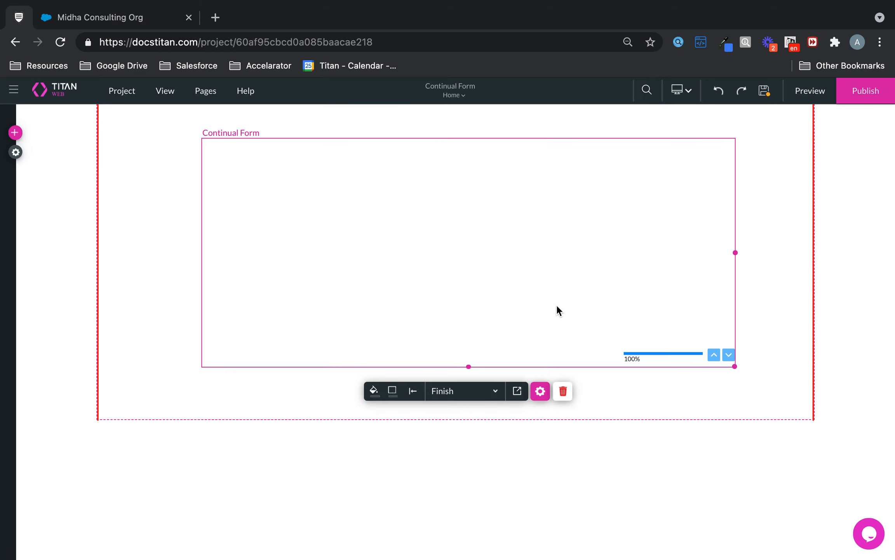
pyautogui.click(517, 392)
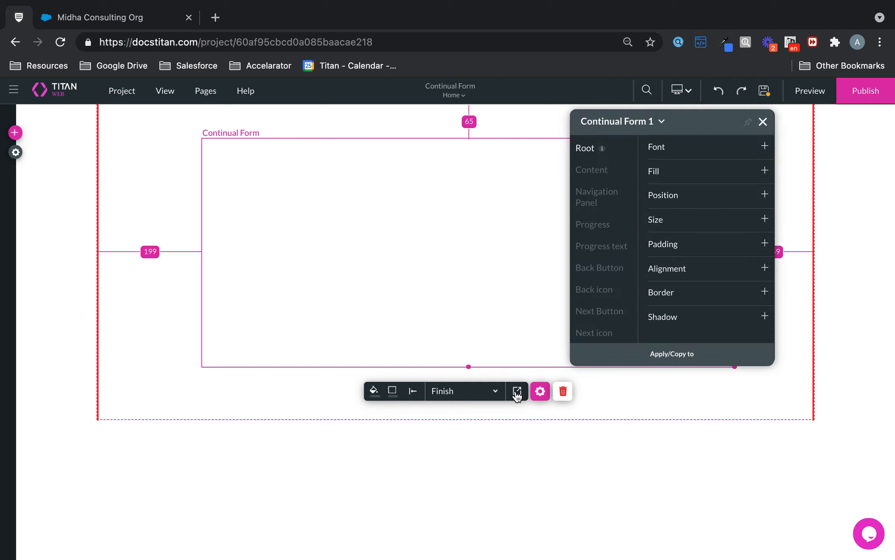
pyautogui.click(594, 173)
pyautogui.click(595, 196)
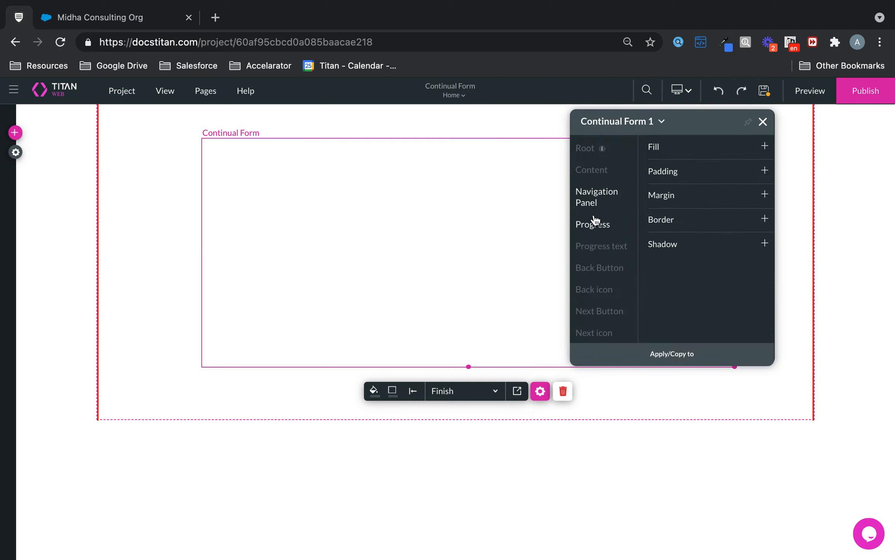
pyautogui.click(594, 220)
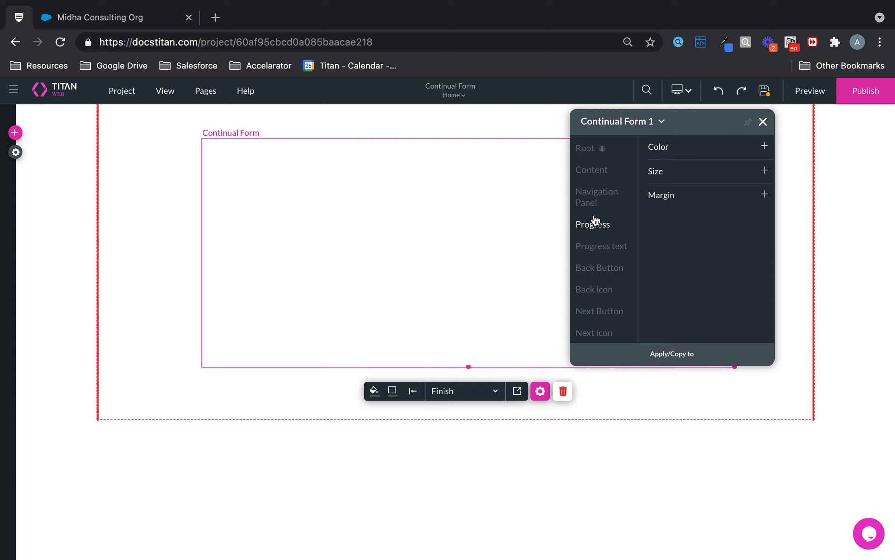
pyautogui.click(605, 244)
pyautogui.click(607, 274)
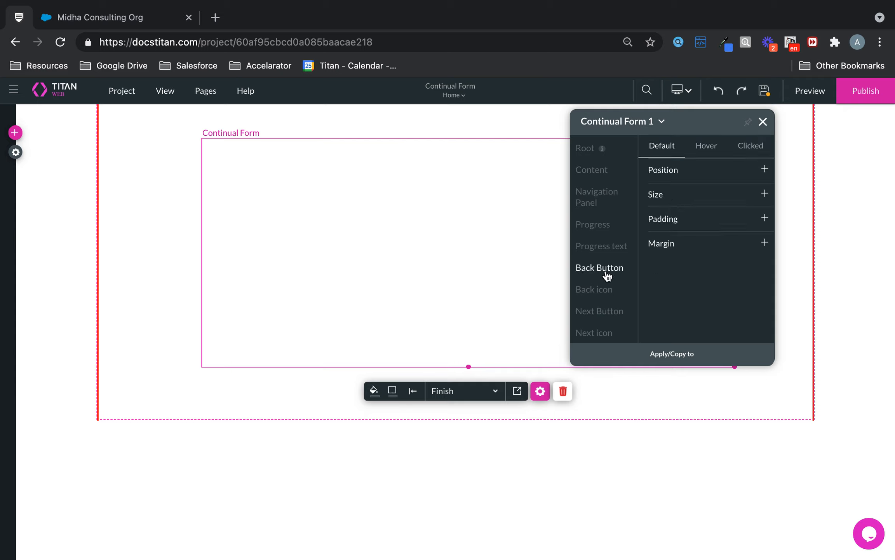
pyautogui.click(607, 247)
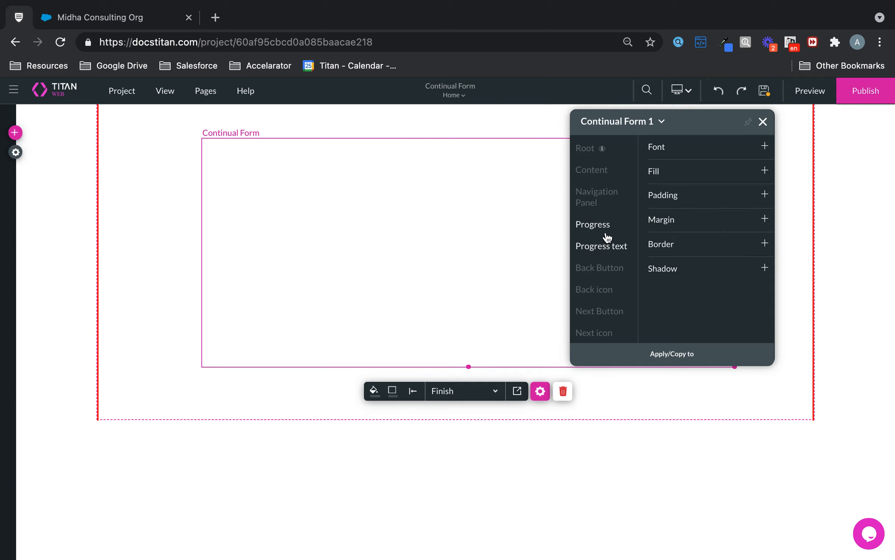
pyautogui.click(606, 230)
pyautogui.click(762, 122)
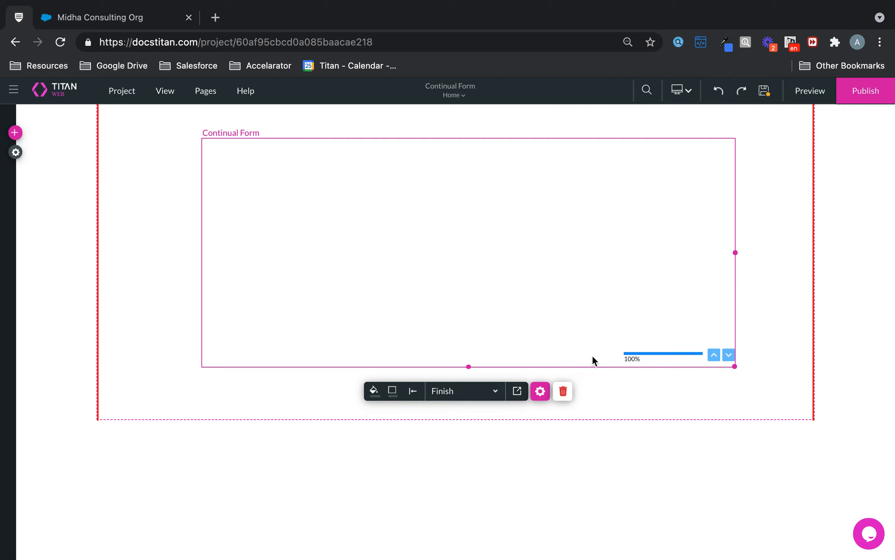
pyautogui.click(540, 391)
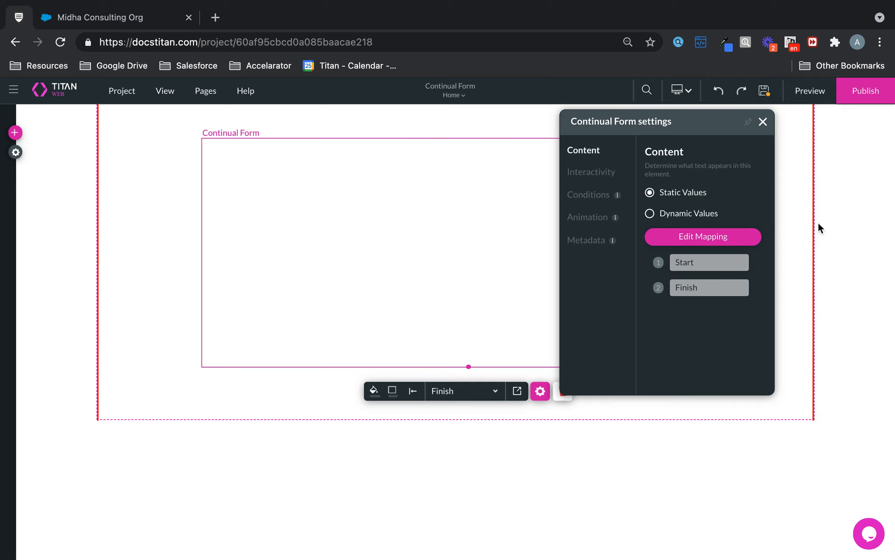
# Step: Switch the Continual Form's content from Static Values to Dynamic Values
pyautogui.click(684, 216)
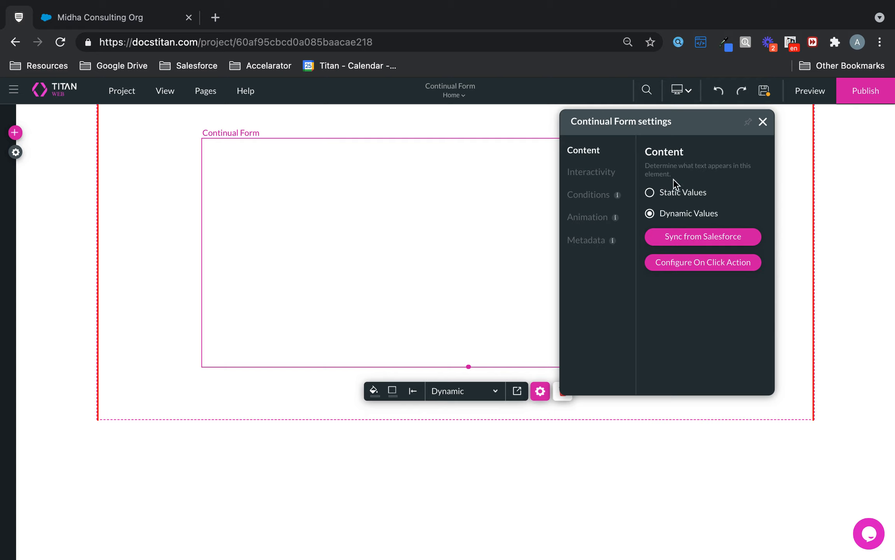
# Step: Return content to Static Values and add Item 3 and Item 4 between Start and Finish
pyautogui.click(669, 195)
pyautogui.click(730, 243)
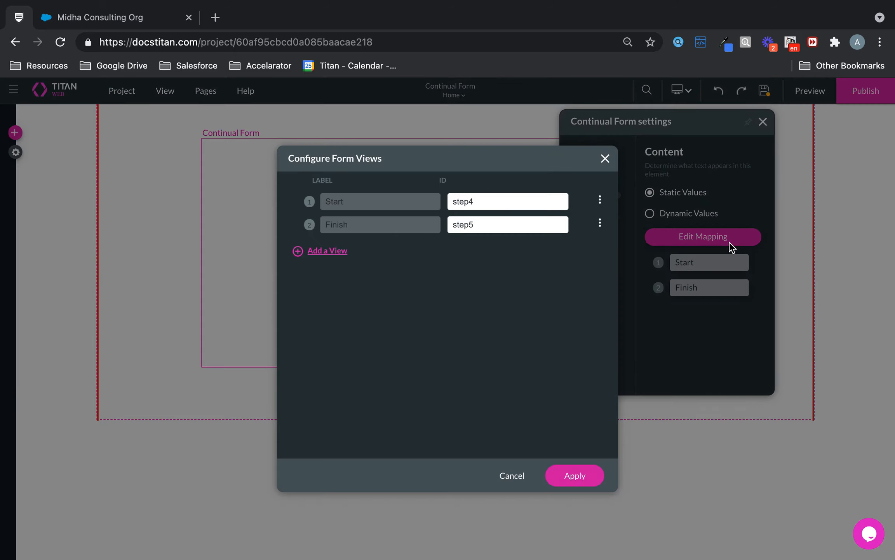
pyautogui.click(311, 251)
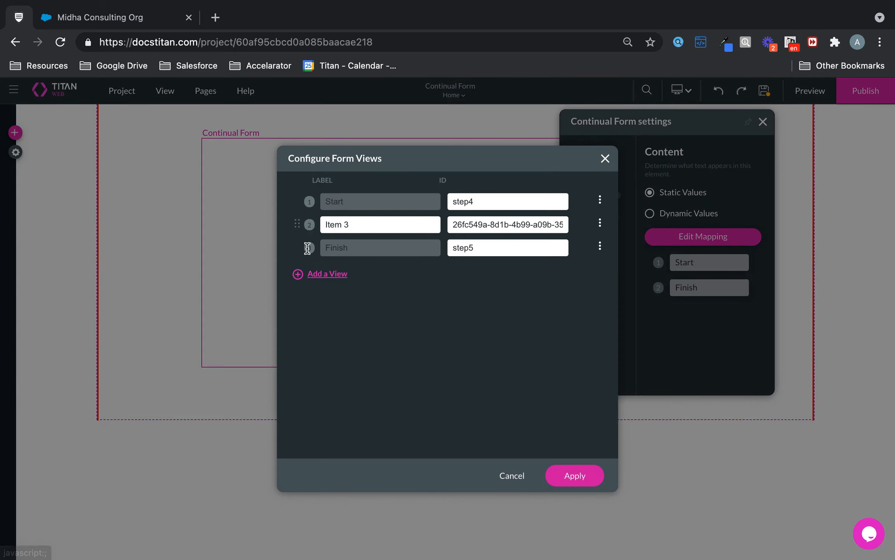
pyautogui.click(313, 268)
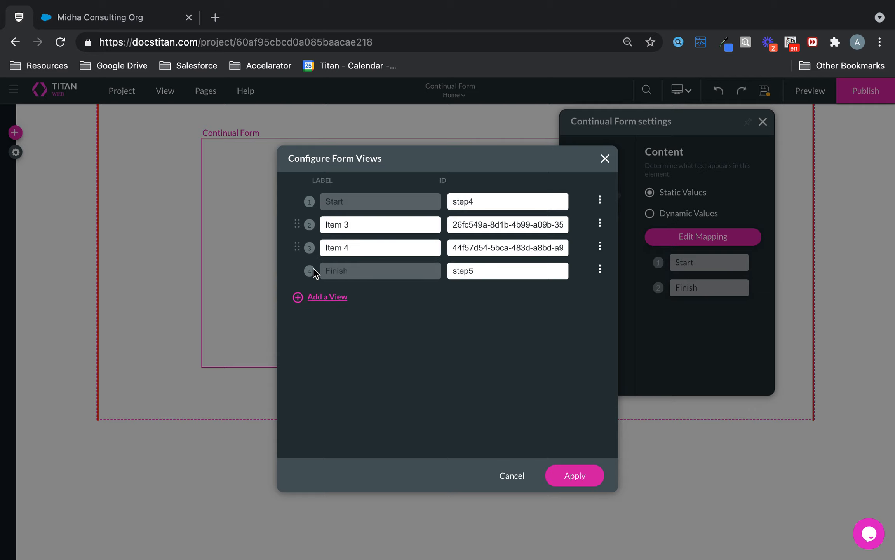
pyautogui.click(373, 227)
pyautogui.moveTo(383, 228); pyautogui.dragTo(314, 228)
pyautogui.click(379, 241)
pyautogui.moveTo(366, 250); pyautogui.dragTo(322, 248)
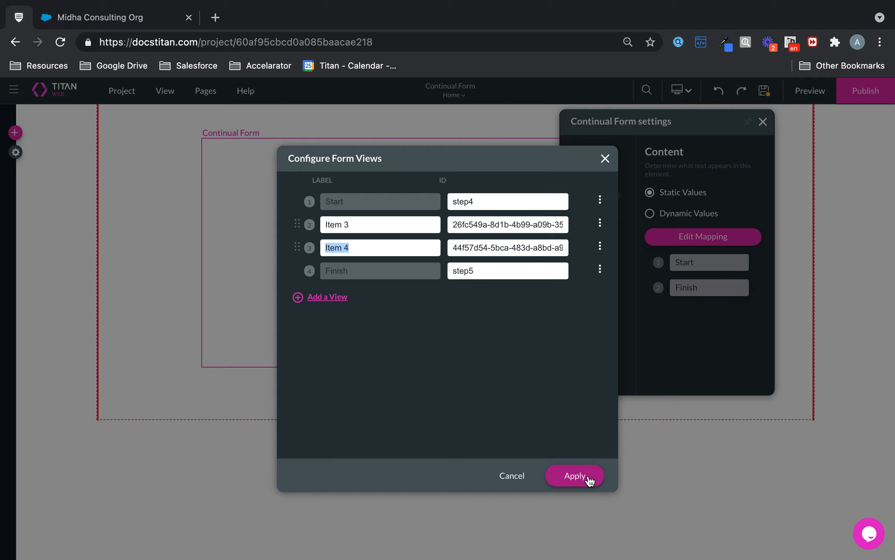
pyautogui.click(574, 476)
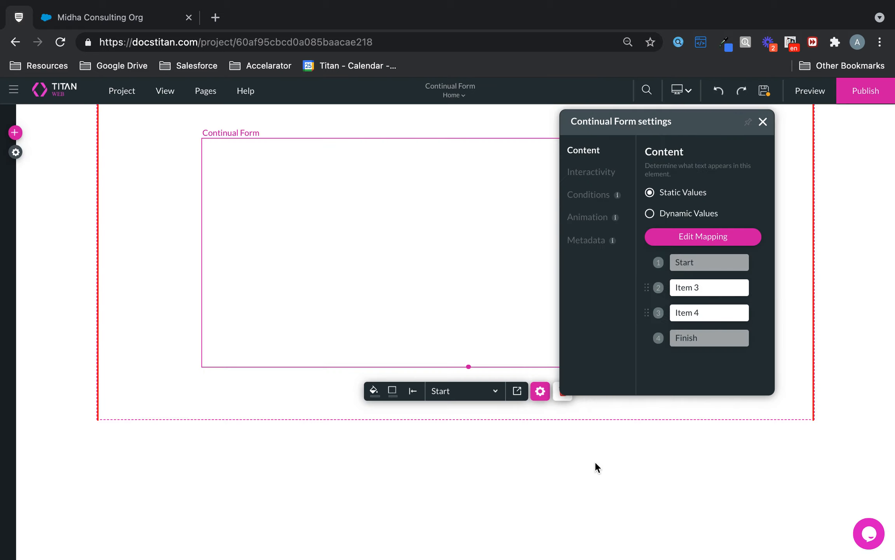
pyautogui.click(763, 122)
# Step: Place a Title on the Start step and change its text to 'Welcome!'
pyautogui.click(15, 133)
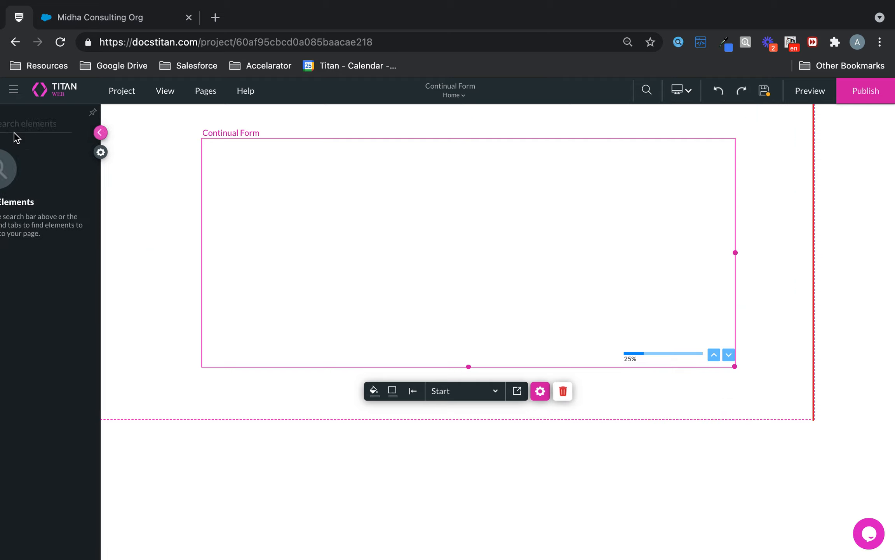
pyautogui.click(18, 188)
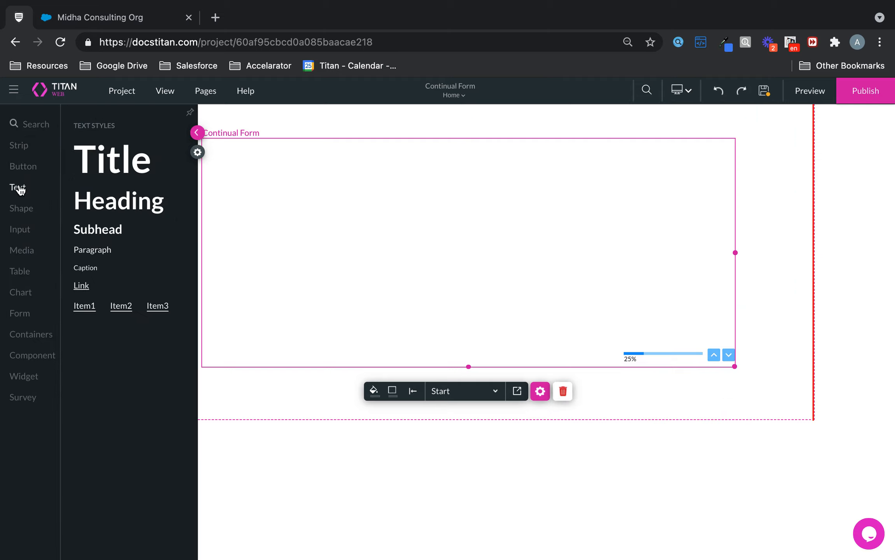
pyautogui.moveTo(112, 159); pyautogui.dragTo(463, 224)
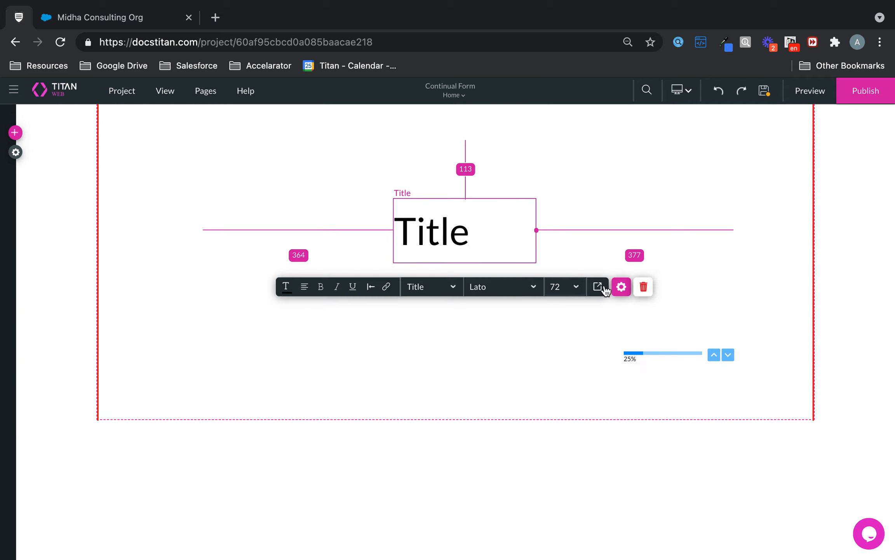
pyautogui.click(621, 288)
pyautogui.doubleClick(695, 233)
pyautogui.write('We')
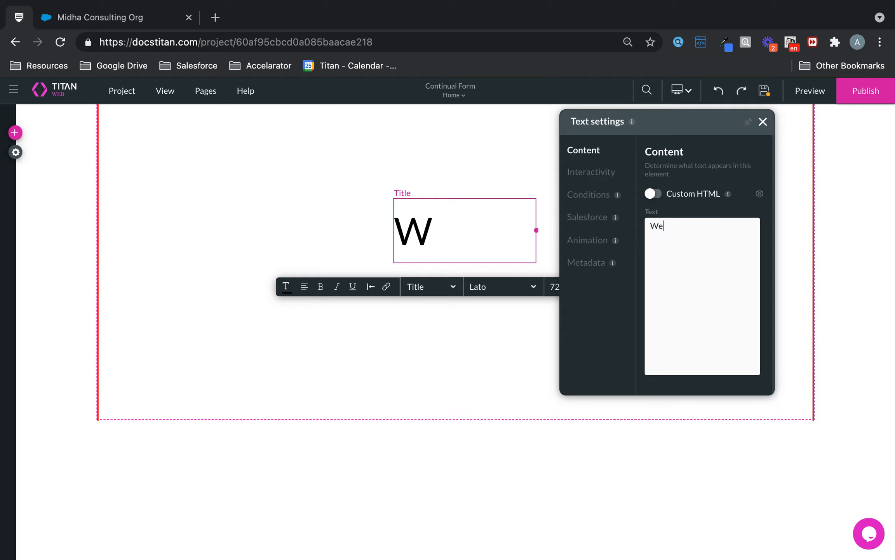
pyautogui.write('lcome!')
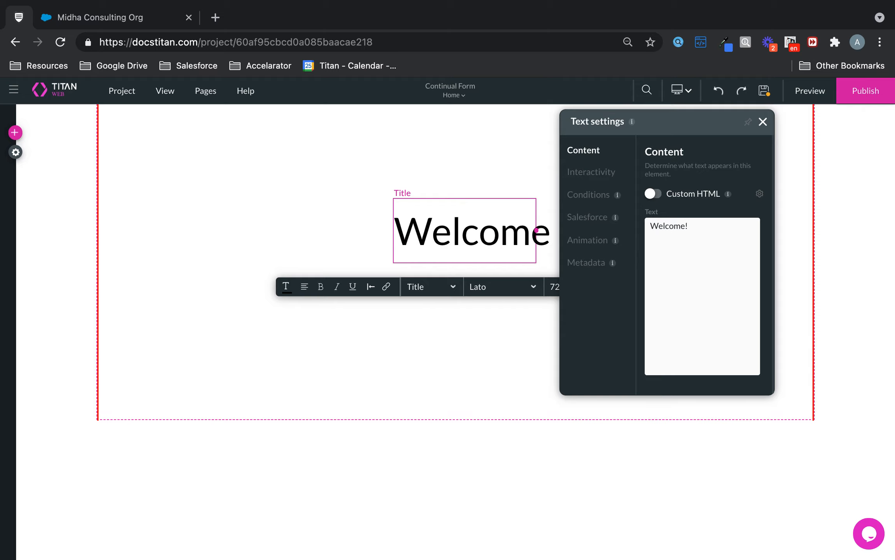
pyautogui.click(762, 122)
# Step: Widen the Welcome title box and confirm its text in the settings
pyautogui.moveTo(537, 230)
pyautogui.mouseDown()
pyautogui.moveTo(613, 232)
pyautogui.moveTo(537, 240)
pyautogui.moveTo(548, 243)
pyautogui.mouseUp()
pyautogui.click(694, 206)
pyautogui.click(460, 226)
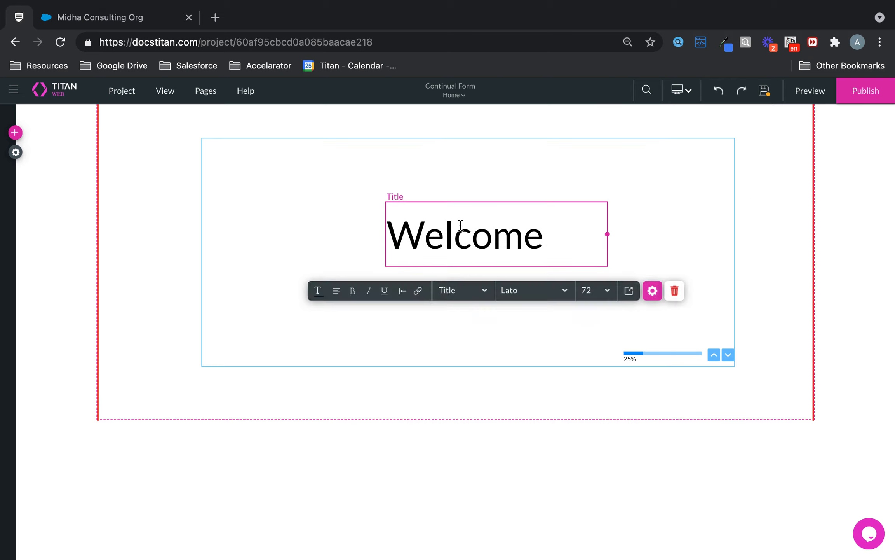
pyautogui.click(653, 292)
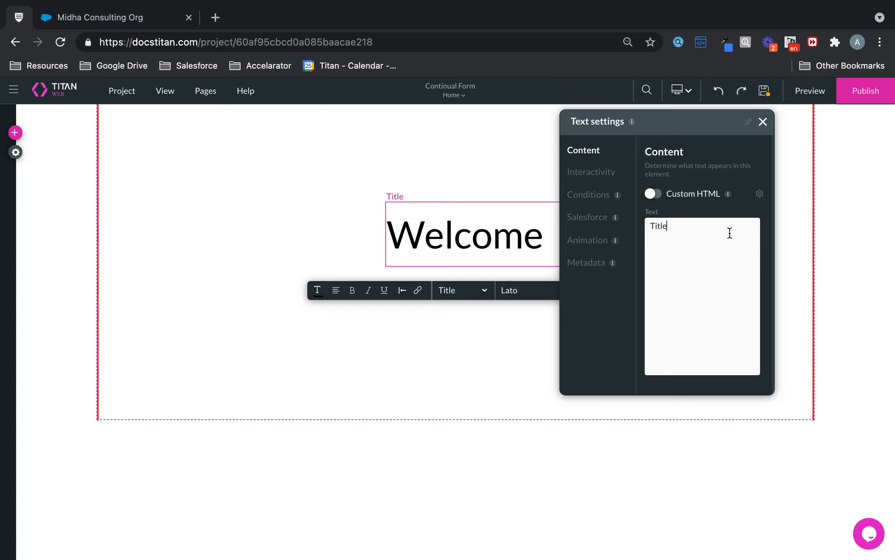
pyautogui.doubleClick(524, 241)
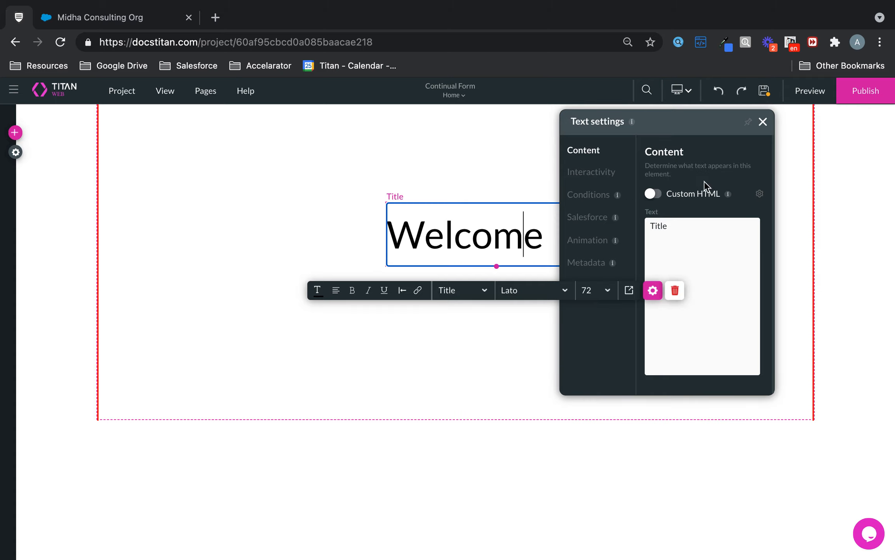
pyautogui.click(648, 298)
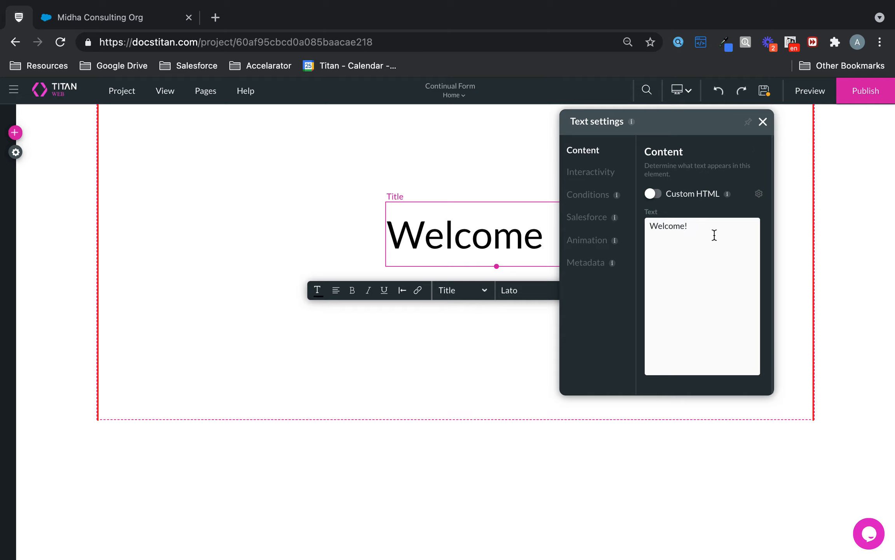
pyautogui.click(764, 120)
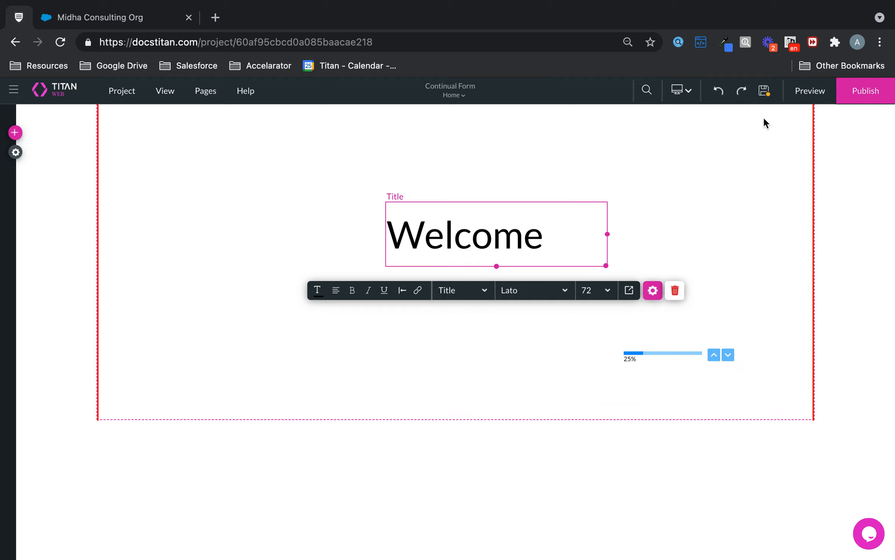
pyautogui.click(585, 329)
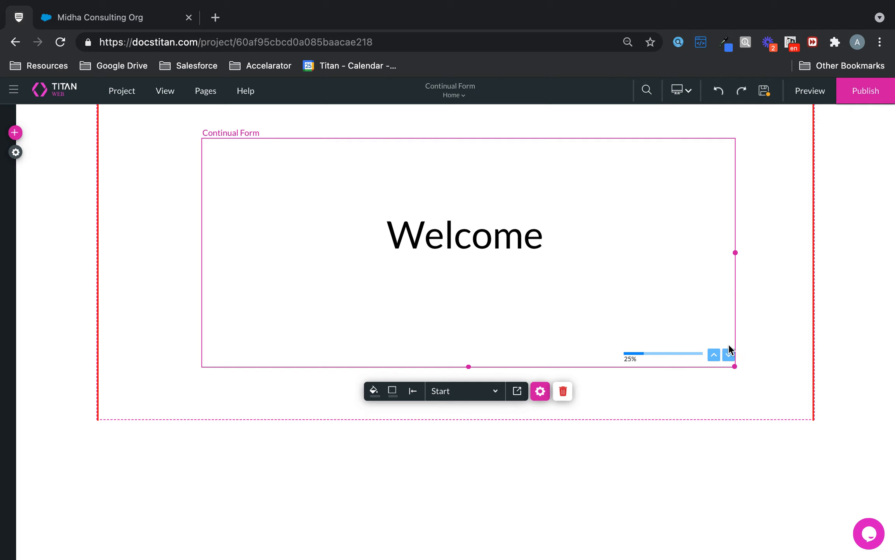
# Step: Add a widened text field labelled 'First Name' to the Item 3 step
pyautogui.click(728, 354)
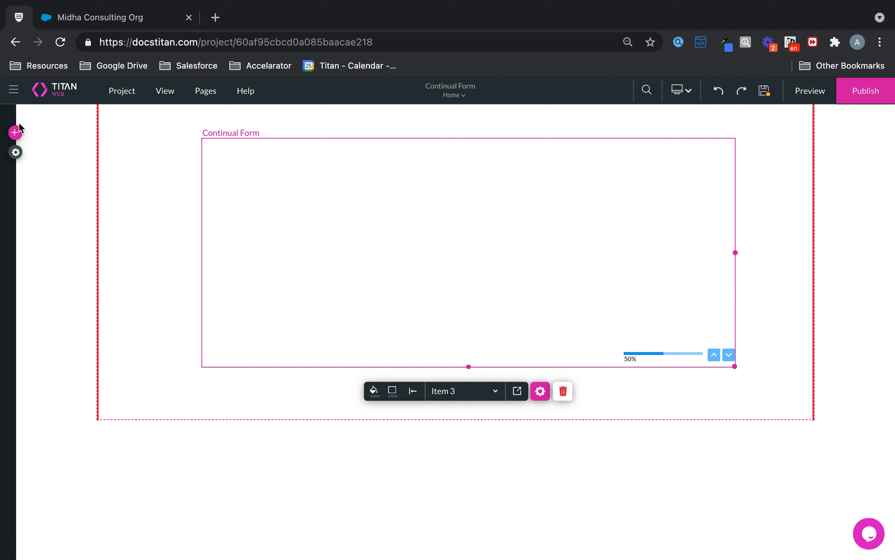
pyautogui.click(16, 133)
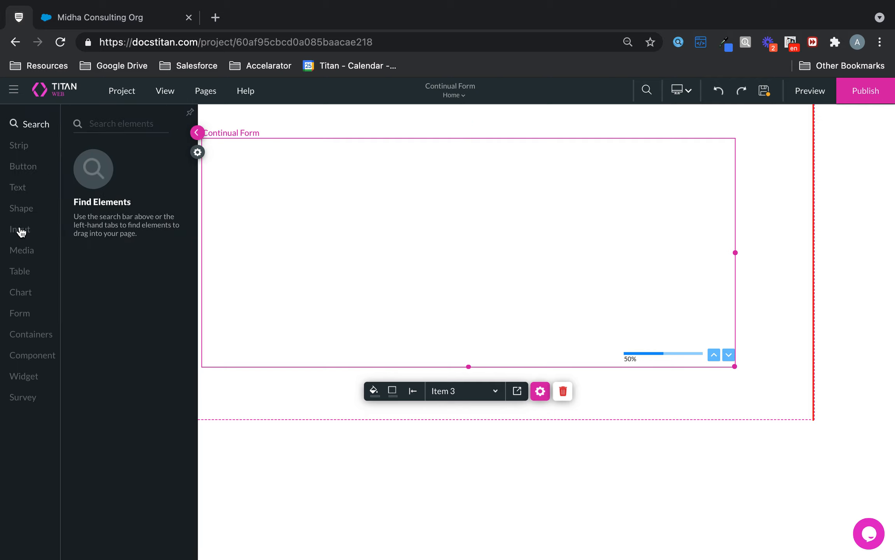
pyautogui.click(21, 229)
pyautogui.moveTo(165, 172); pyautogui.dragTo(446, 225)
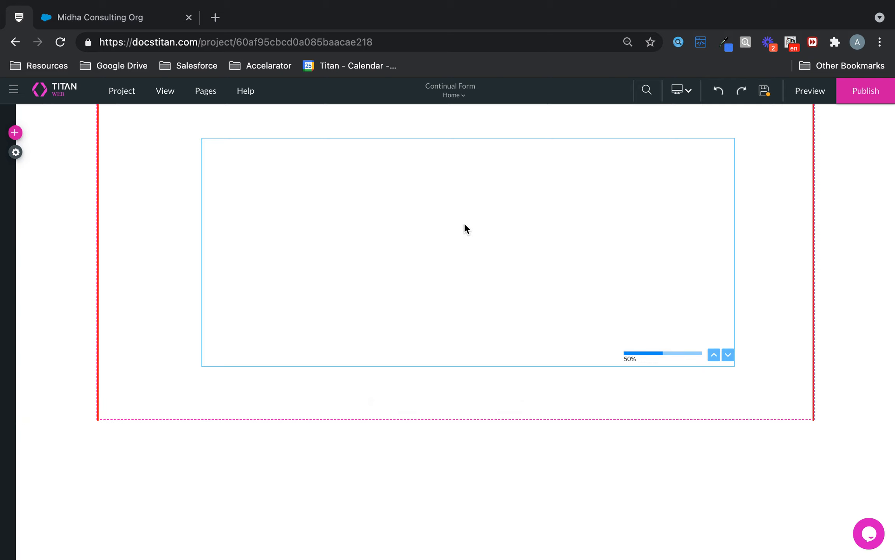
pyautogui.moveTo(519, 227); pyautogui.dragTo(582, 226)
pyautogui.click(559, 267)
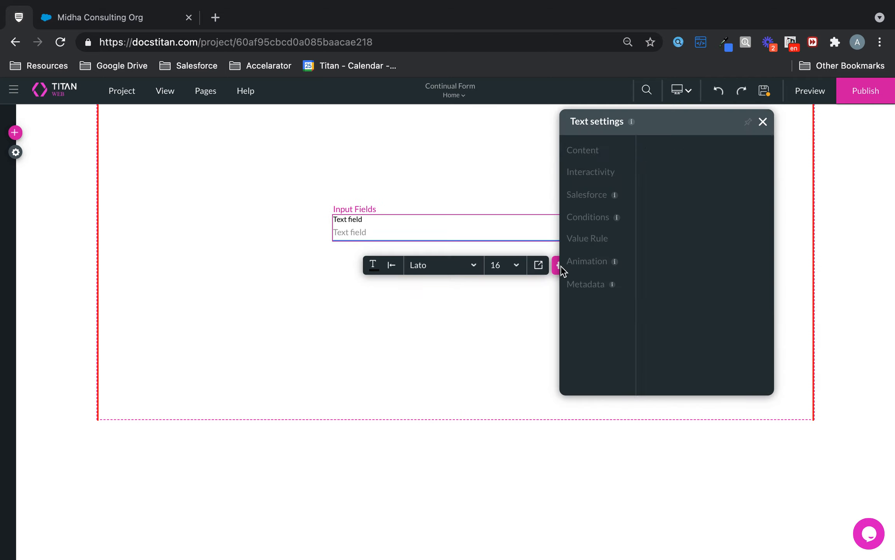
pyautogui.moveTo(694, 220); pyautogui.dragTo(597, 213)
pyautogui.write('First Name')
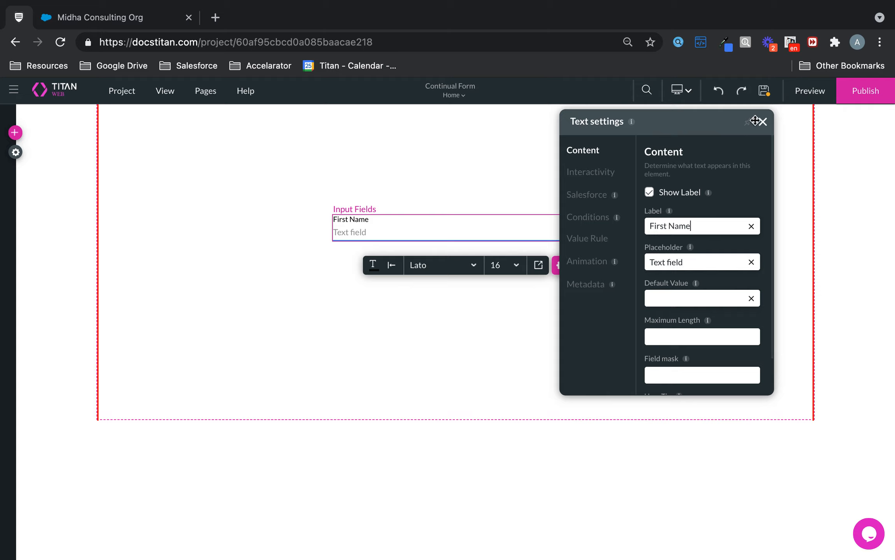
pyautogui.click(762, 124)
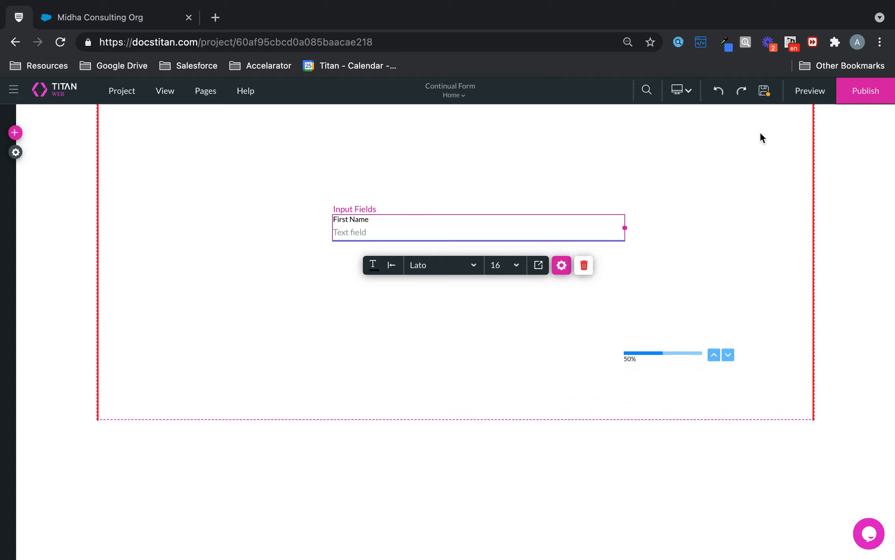
pyautogui.click(729, 356)
pyautogui.click(729, 355)
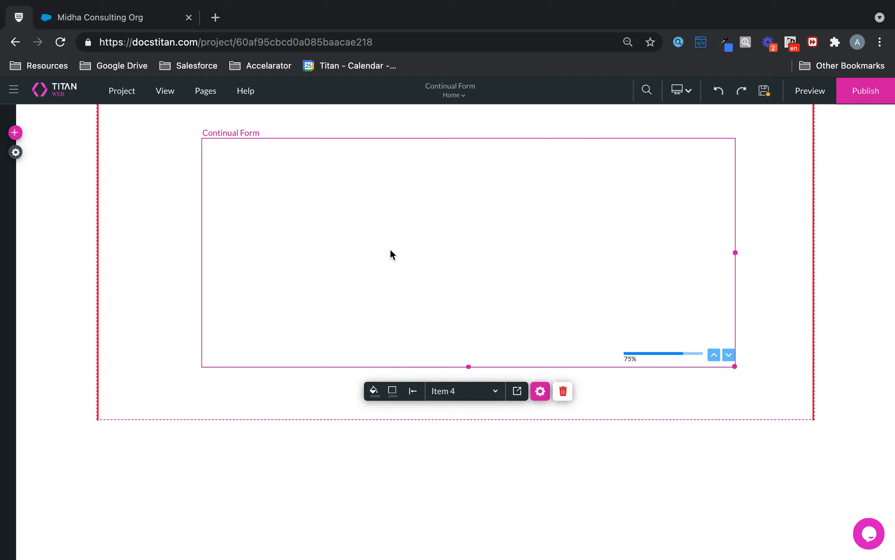
# Step: Add a widened, repositioned text field labelled 'Last Name' to the Item 4 step
pyautogui.click(15, 133)
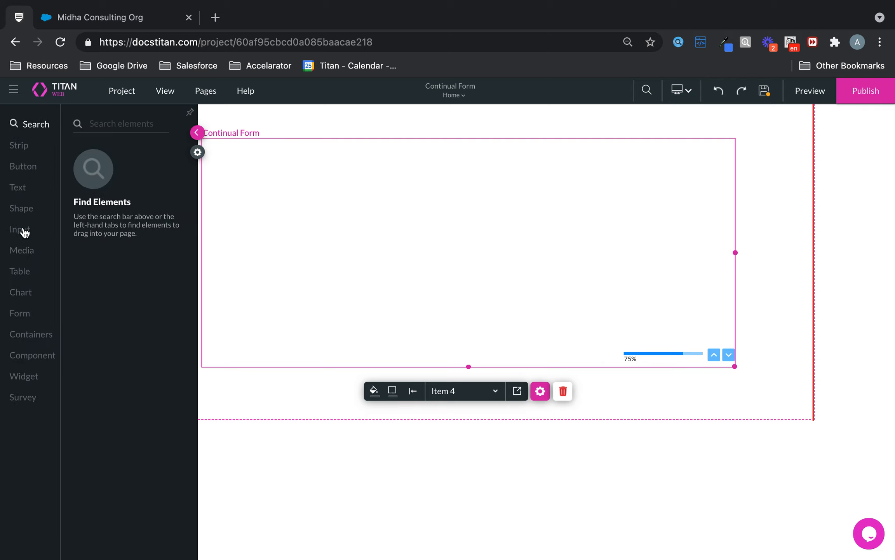
pyautogui.click(25, 232)
pyautogui.moveTo(110, 186); pyautogui.dragTo(290, 196)
pyautogui.moveTo(396, 200); pyautogui.dragTo(638, 196)
pyautogui.moveTo(560, 200); pyautogui.dragTo(588, 237)
pyautogui.click(555, 273)
pyautogui.tripleClick(701, 227)
pyautogui.write('Last Name')
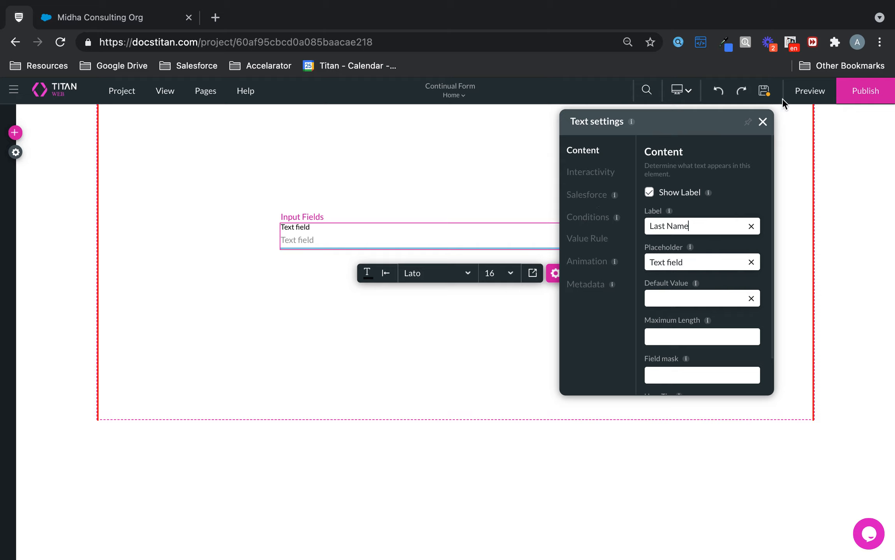
pyautogui.click(763, 122)
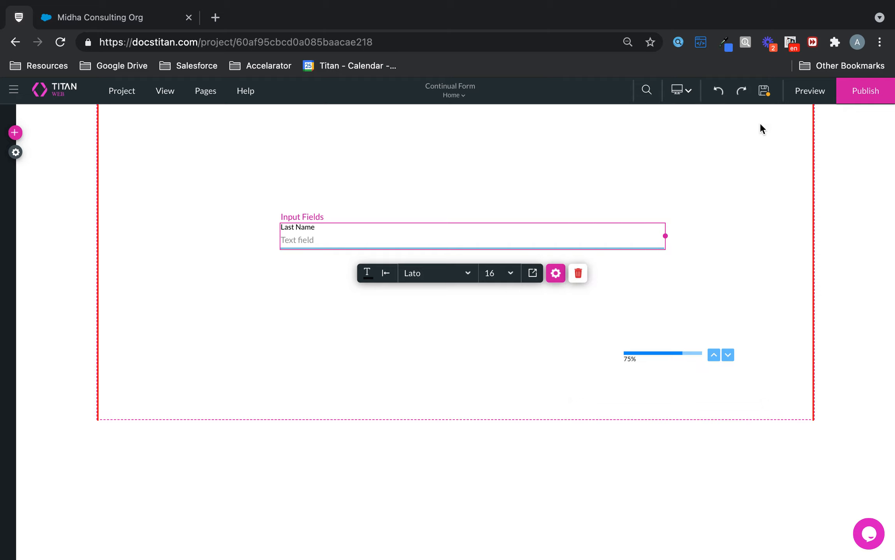
pyautogui.click(728, 354)
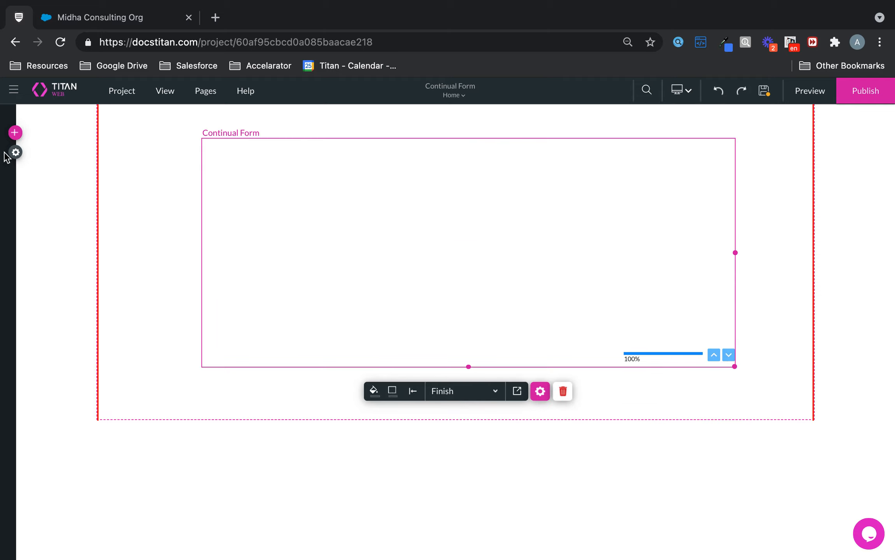
# Step: Place an Email field on the Finish step and widen it to 670px
pyautogui.click(15, 132)
pyautogui.click(24, 231)
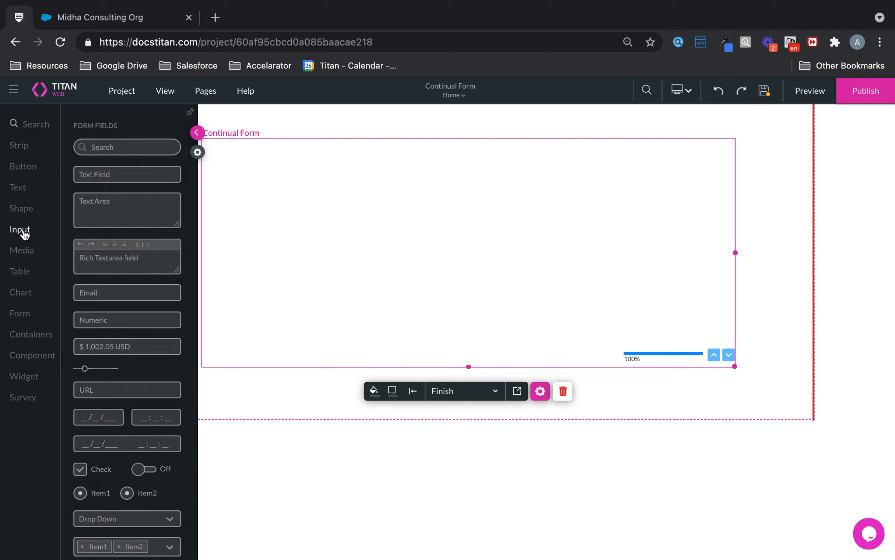
pyautogui.moveTo(112, 292); pyautogui.dragTo(351, 211)
pyautogui.moveTo(456, 215); pyautogui.dragTo(667, 219)
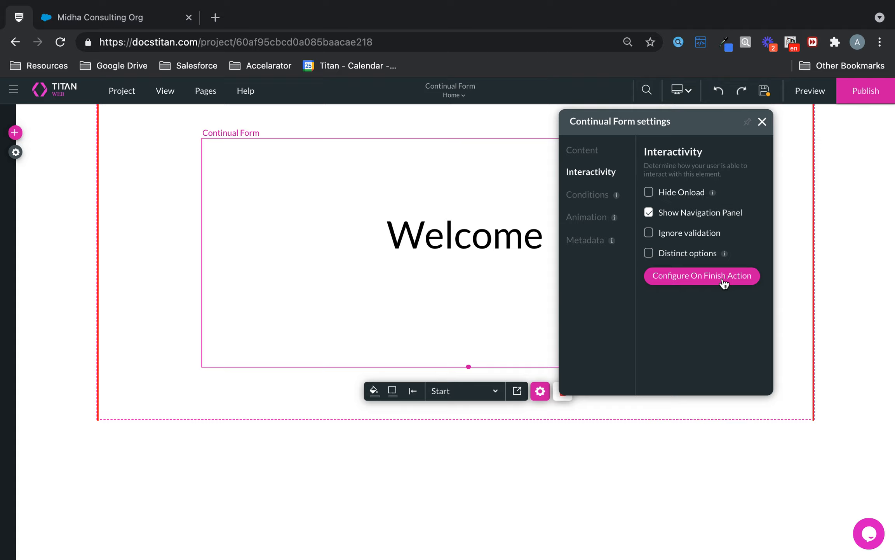
# Step: Add a Salesforce finish action with a new push integration on the Contact object
pyautogui.click(722, 273)
pyautogui.click(333, 298)
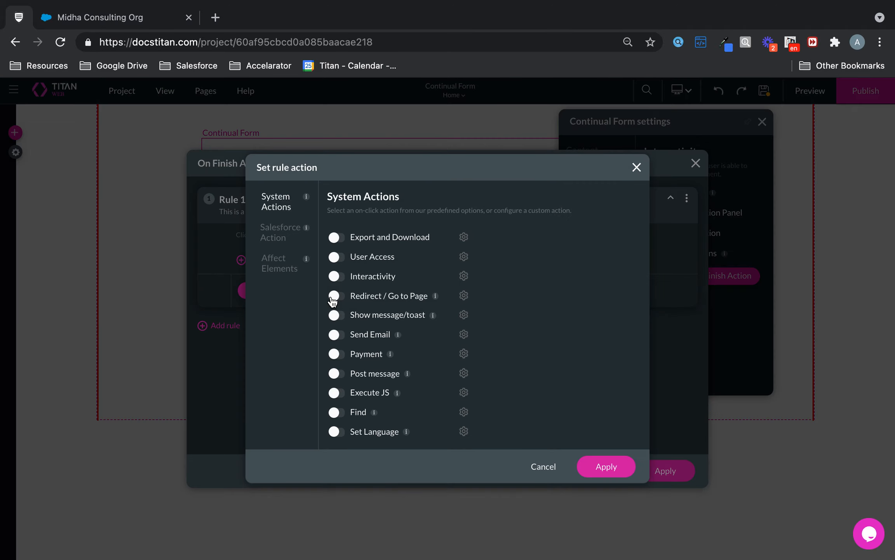
pyautogui.click(288, 234)
pyautogui.click(431, 278)
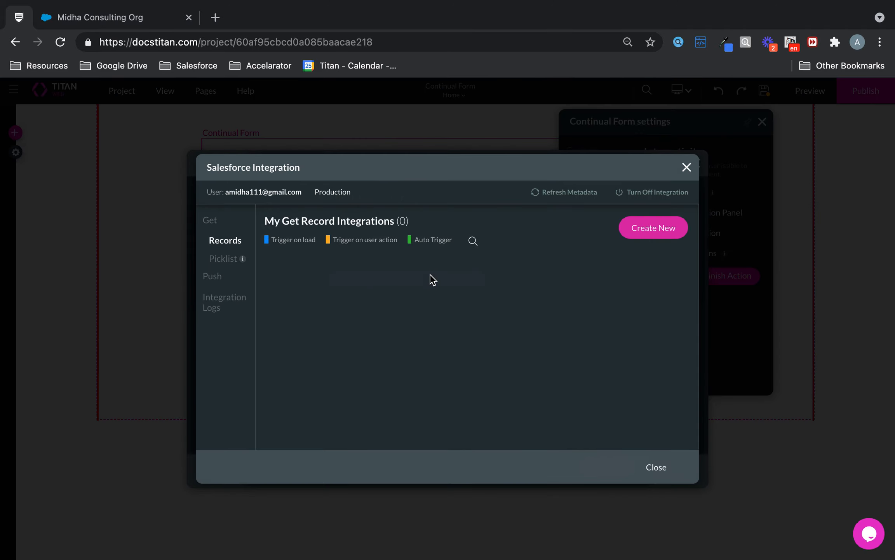
pyautogui.click(213, 276)
pyautogui.click(654, 225)
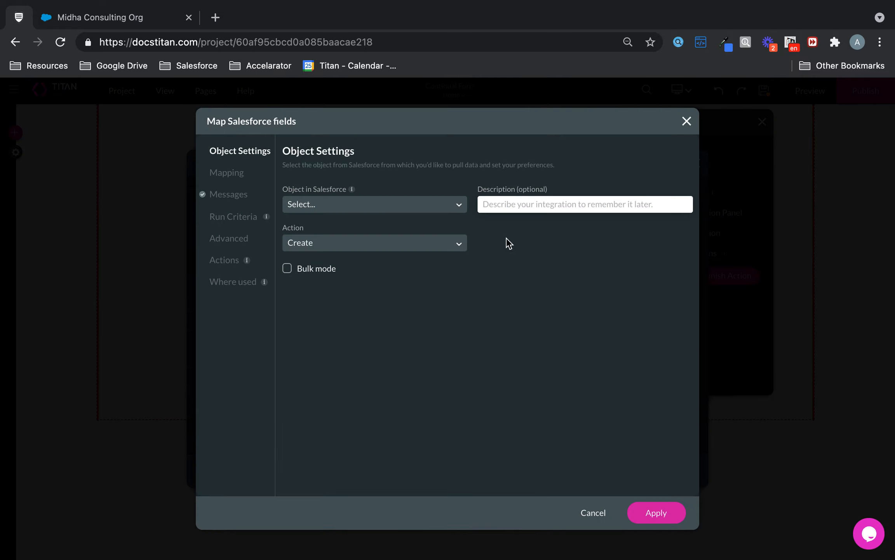
pyautogui.click(387, 197)
pyautogui.write('contact')
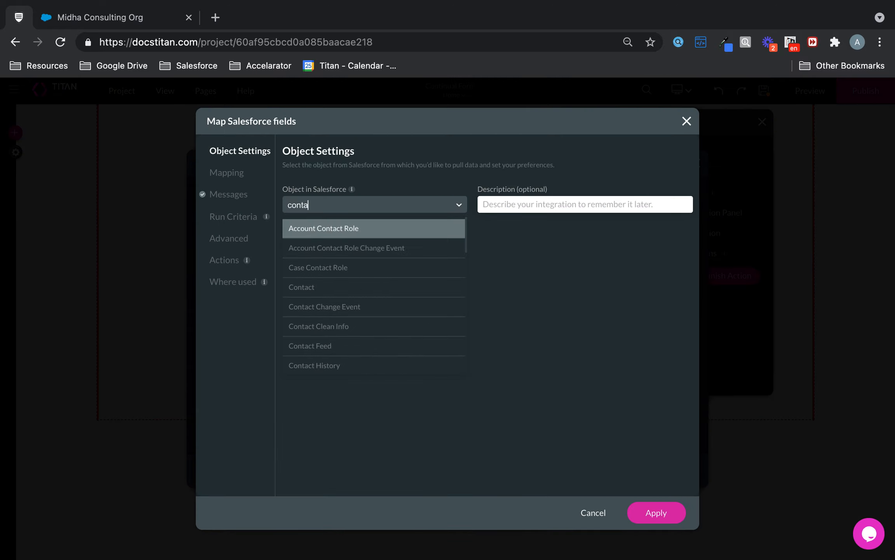
pyautogui.click(358, 286)
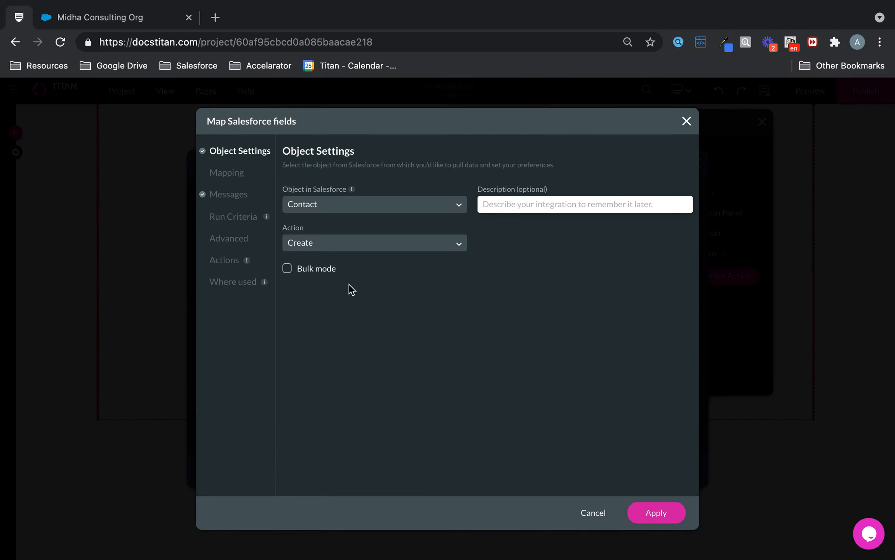
pyautogui.click(228, 174)
# Step: Map Contact Last Name, First Name and Email to the matching form elements and save
pyautogui.click(490, 279)
pyautogui.write('las')
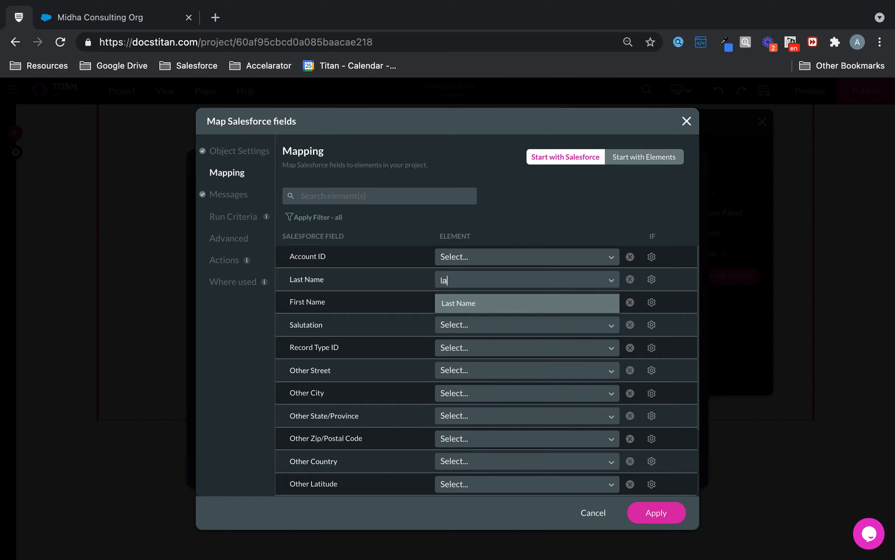
pyautogui.click(473, 307)
pyautogui.click(471, 303)
pyautogui.write('fir')
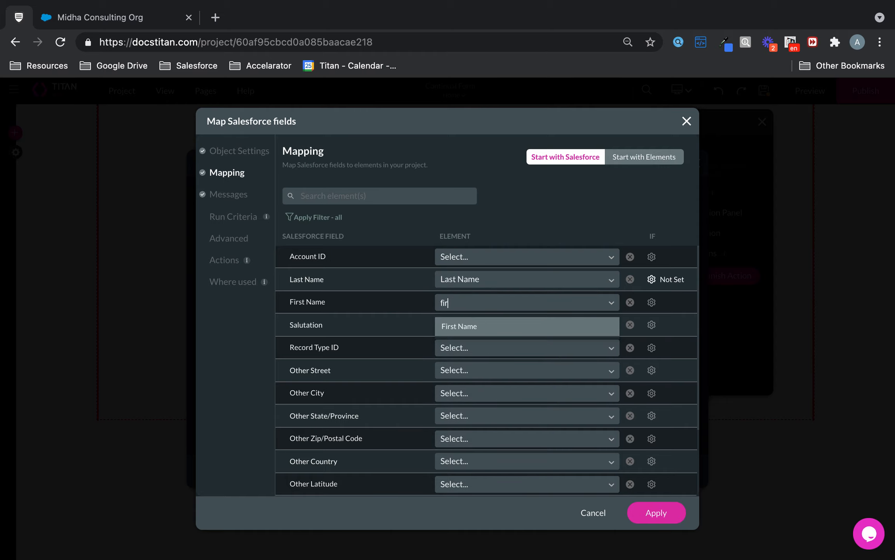
pyautogui.click(461, 332)
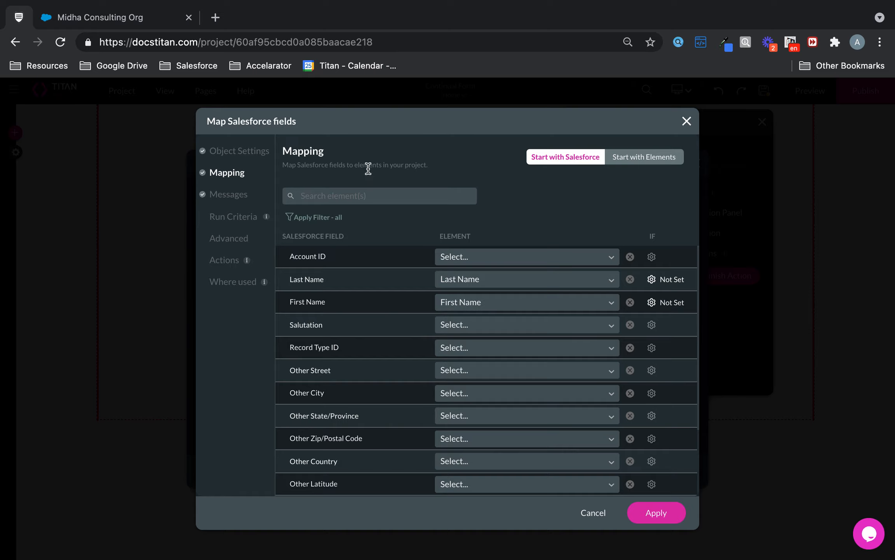
pyautogui.write('ema')
pyautogui.click(489, 251)
pyautogui.write('ema')
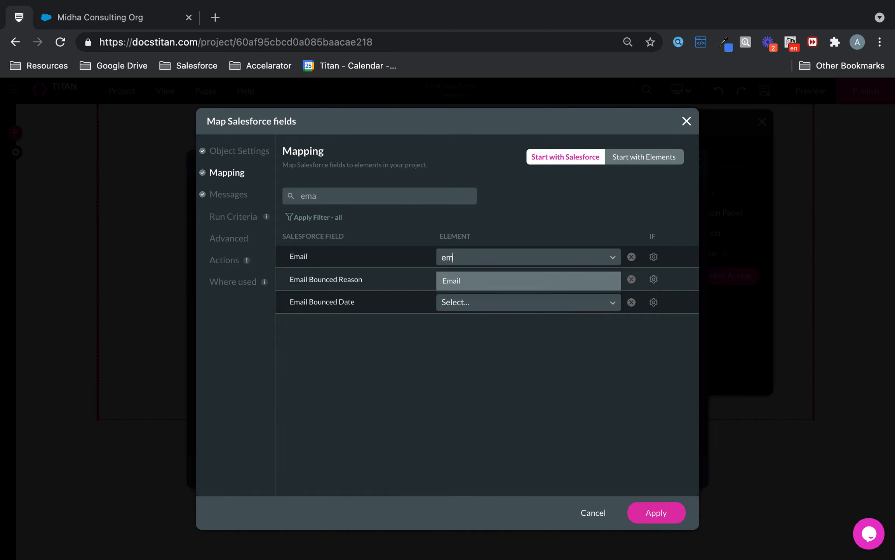
pyautogui.click(491, 279)
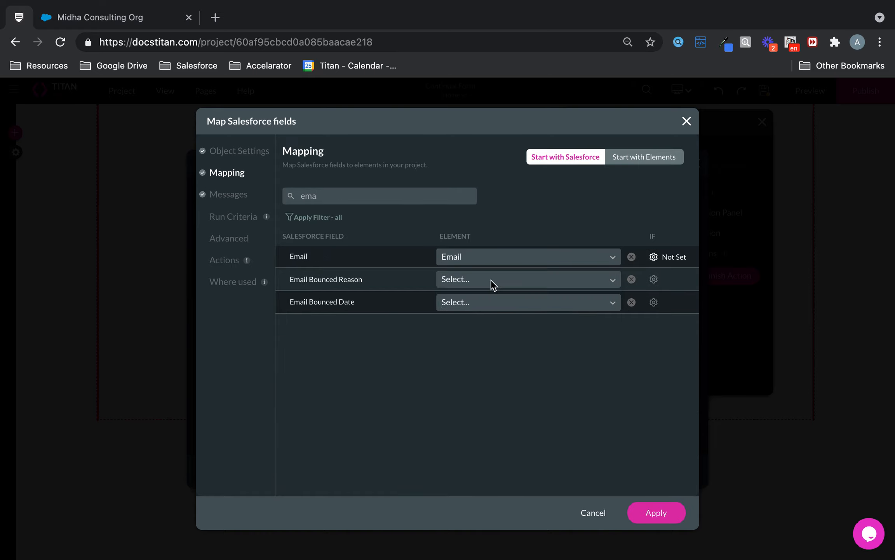
pyautogui.click(662, 512)
# Step: Choose the #1 Contact (create) process and apply it as the finish action
pyautogui.click(655, 468)
pyautogui.click(538, 250)
pyautogui.click(521, 277)
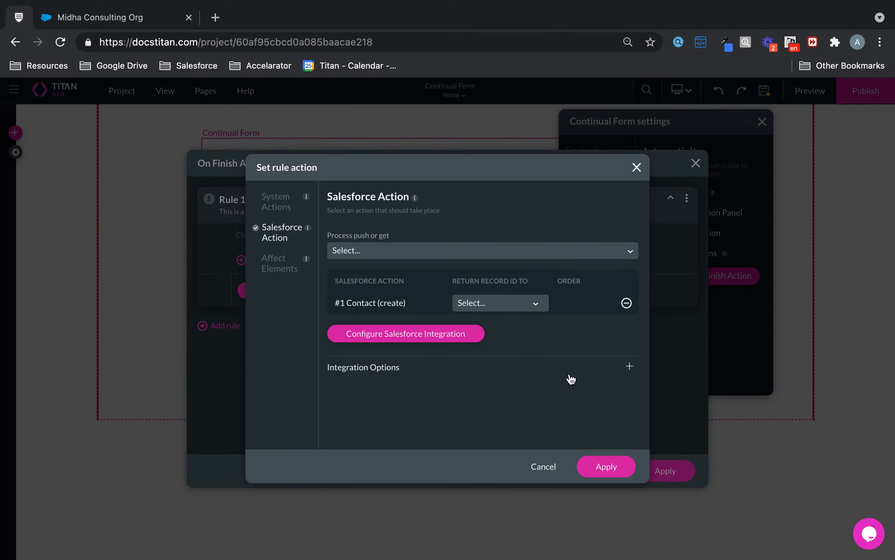
pyautogui.click(625, 467)
pyautogui.click(665, 470)
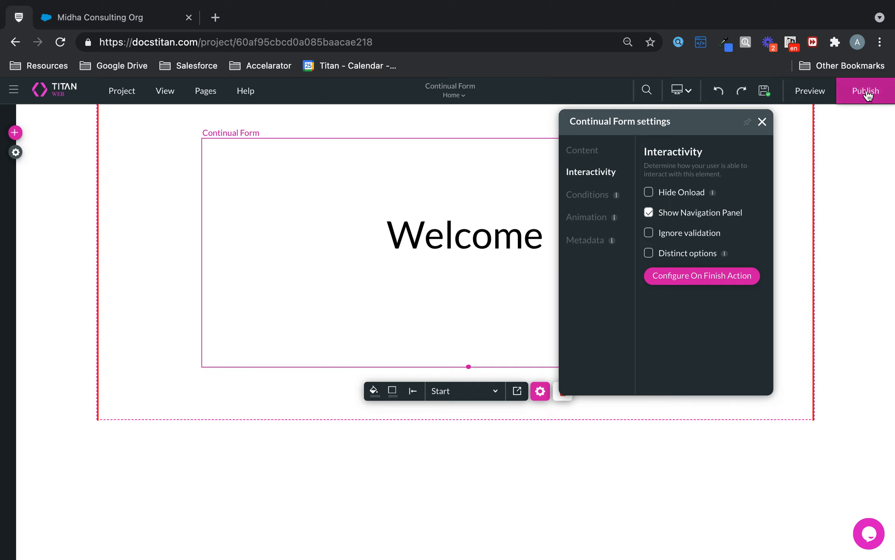
# Step: Publish the Continual Form project and launch the live site in a new browser tab
pyautogui.click(866, 92)
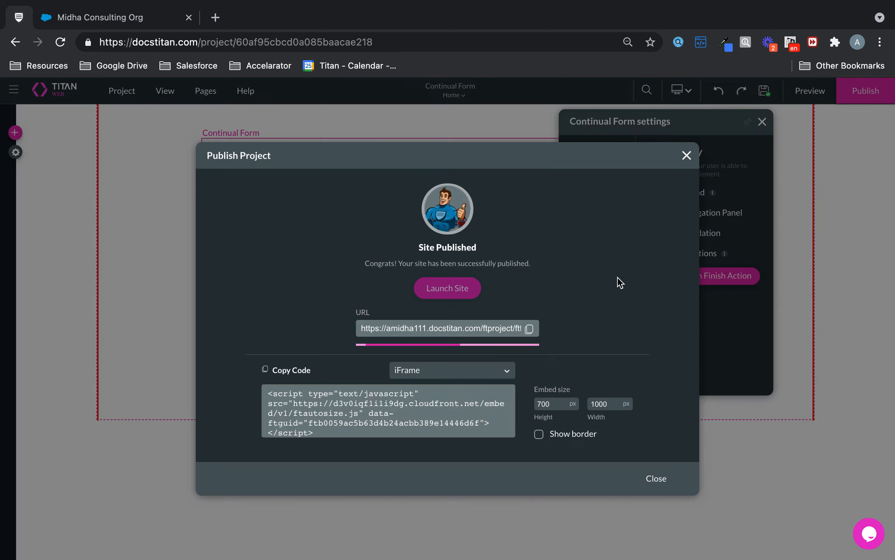
pyautogui.click(452, 294)
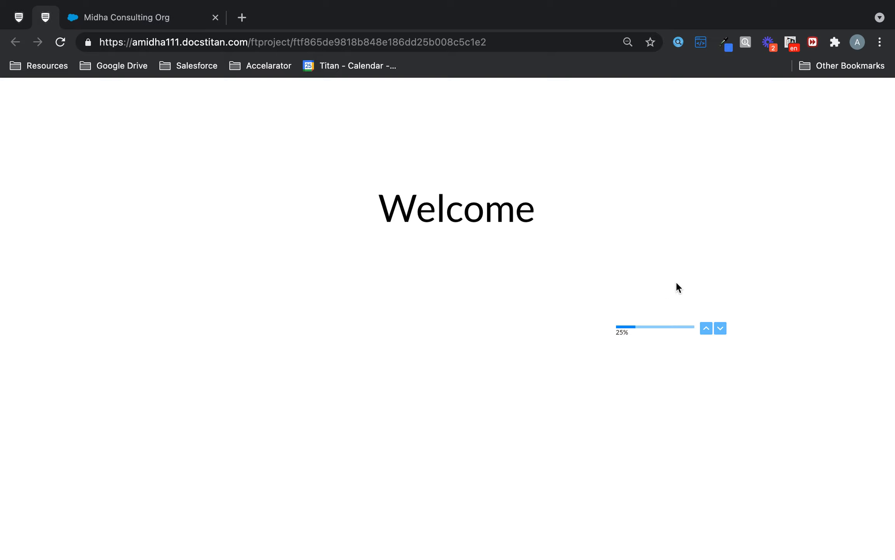
# Step: Go past the Welcome step, enter a test first name, last name and email, then submit
pyautogui.click(721, 328)
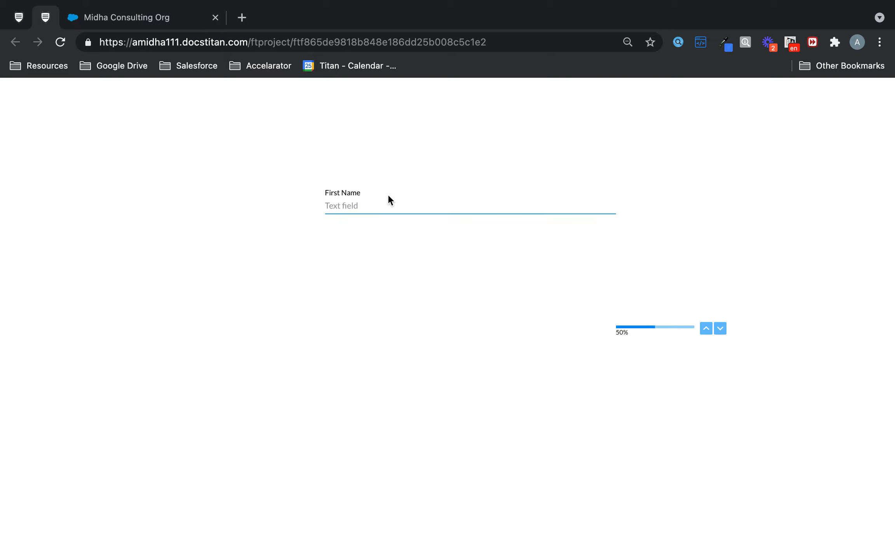
pyautogui.click(377, 209)
pyautogui.write('Continual')
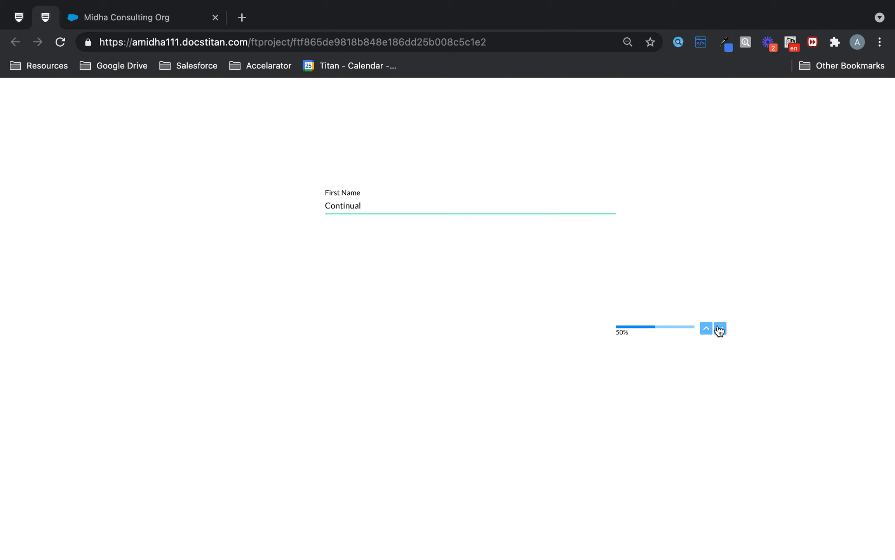
pyautogui.click(721, 329)
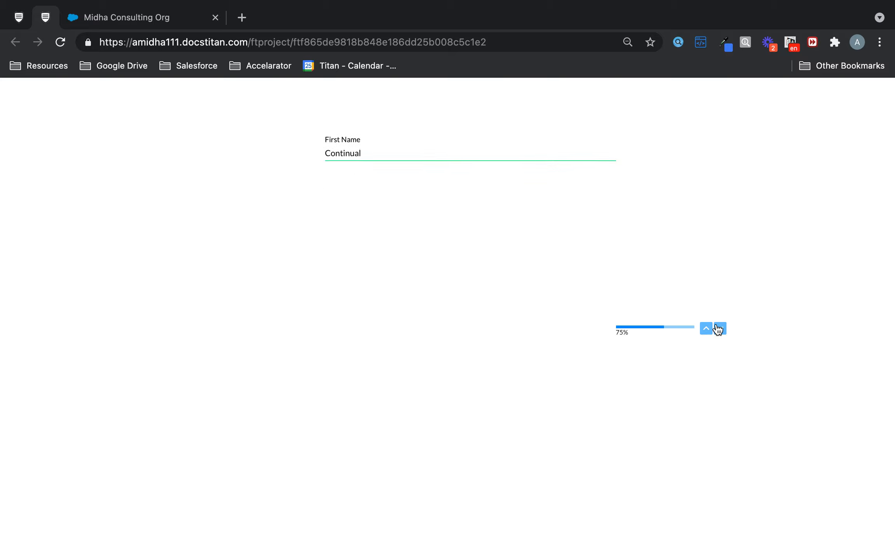
pyautogui.click(372, 220)
pyautogui.write('Form')
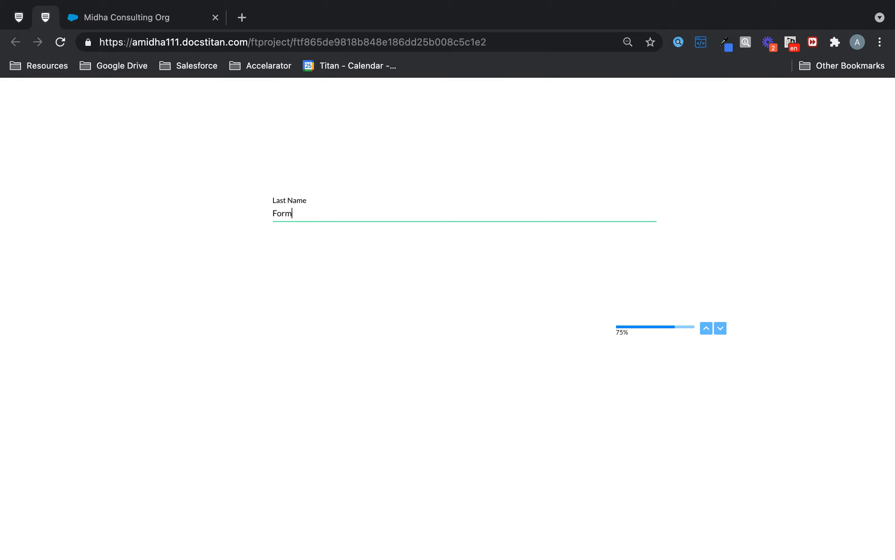
pyautogui.click(721, 330)
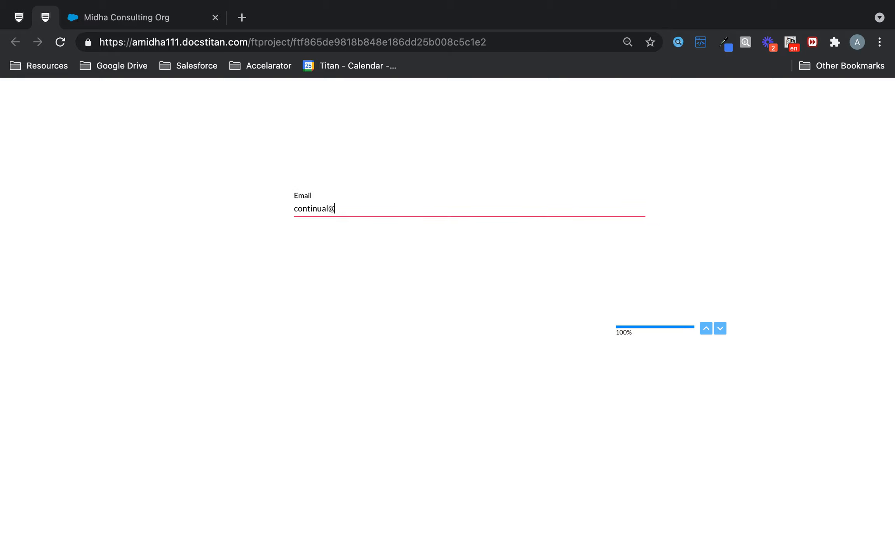
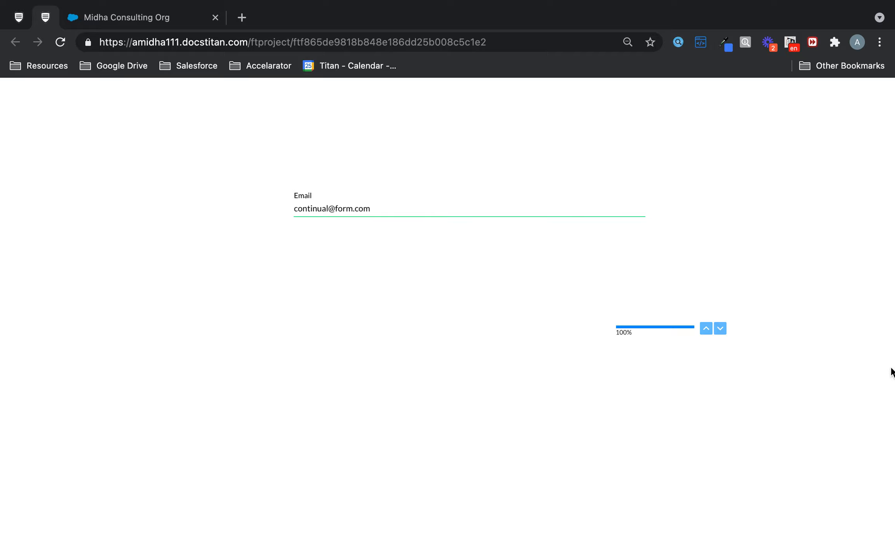
pyautogui.click(721, 330)
# Step: Back in the editor, open Project settings > Salesforce > Integration Logs and follow the new Contact's Record ID
pyautogui.click(20, 16)
pyautogui.click(687, 155)
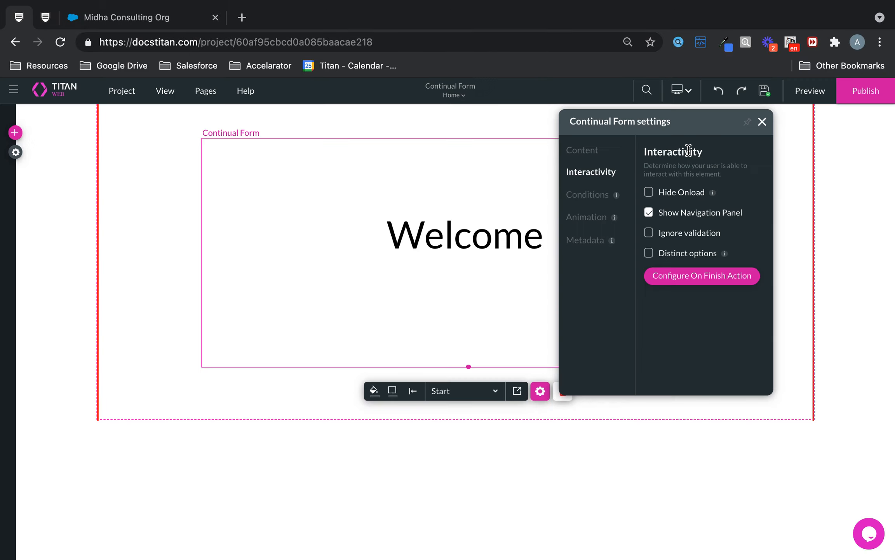
pyautogui.click(15, 152)
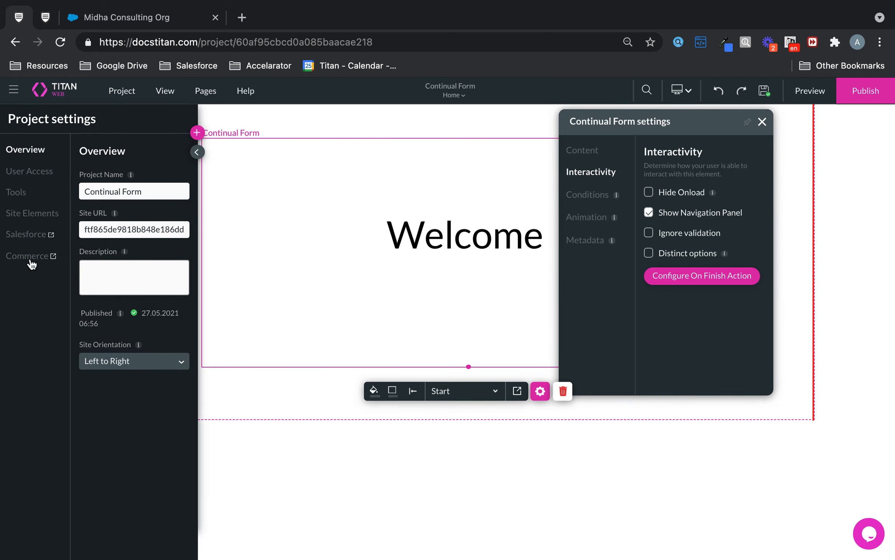
pyautogui.click(31, 241)
pyautogui.click(216, 307)
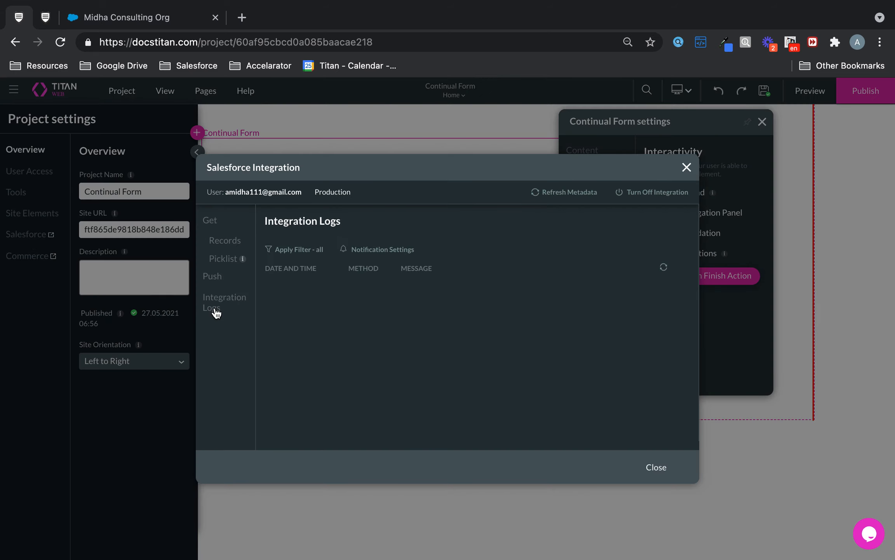
pyautogui.click(543, 291)
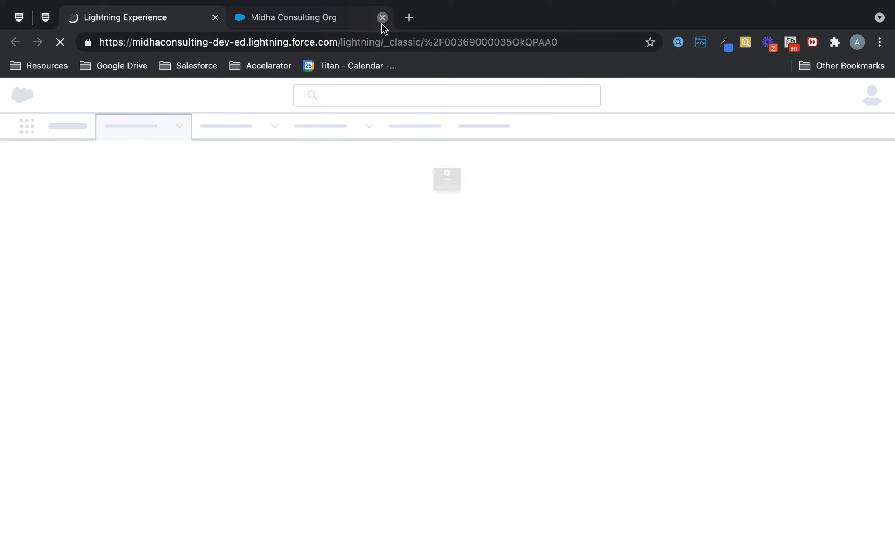
# Step: Close the duplicate Salesforce tab, delete the new Contact record, and return to the Titan Web tab
pyautogui.click(382, 22)
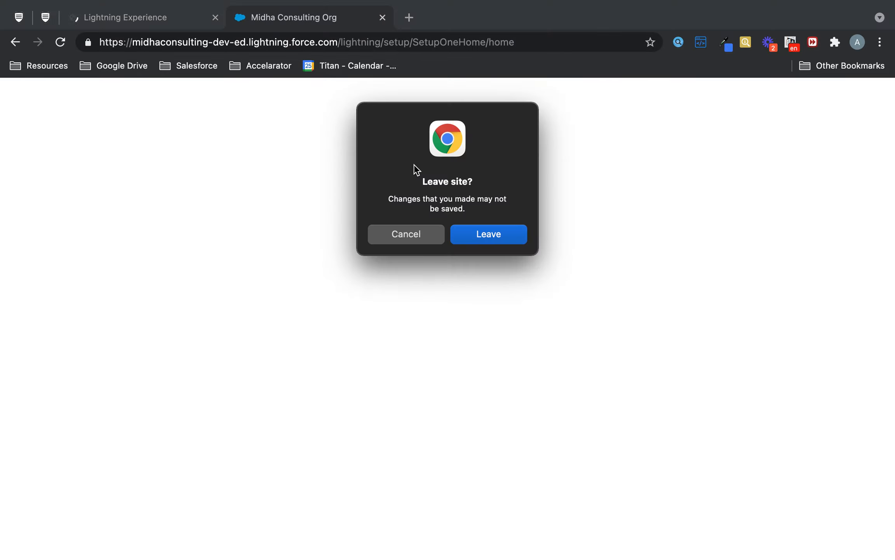
pyautogui.click(509, 242)
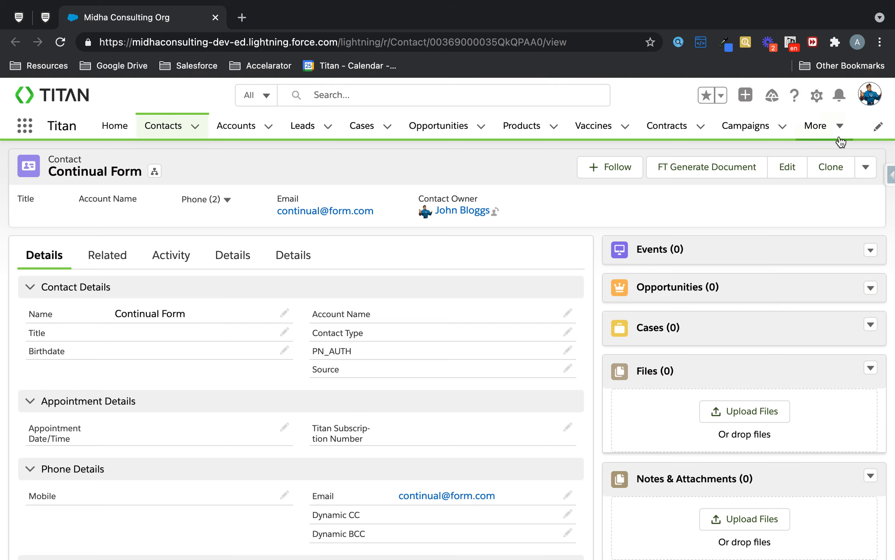
pyautogui.click(870, 168)
pyautogui.click(856, 193)
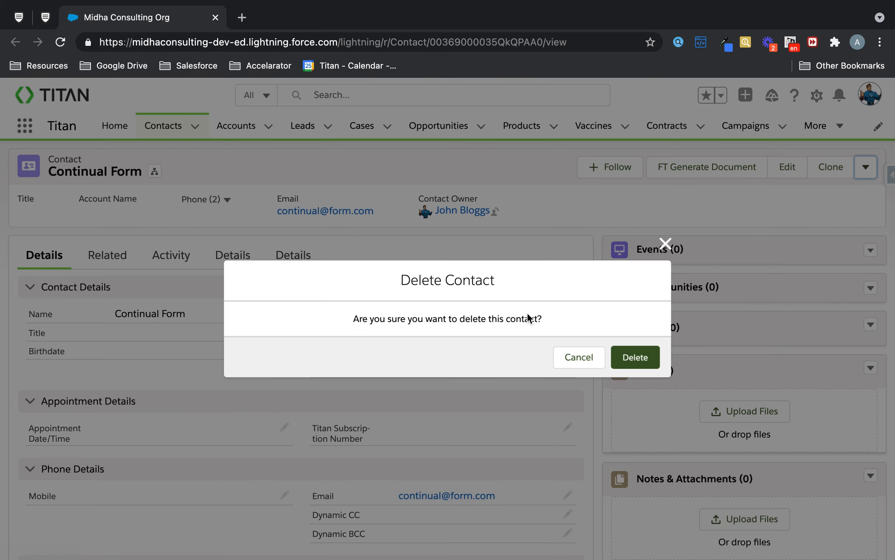
pyautogui.click(637, 357)
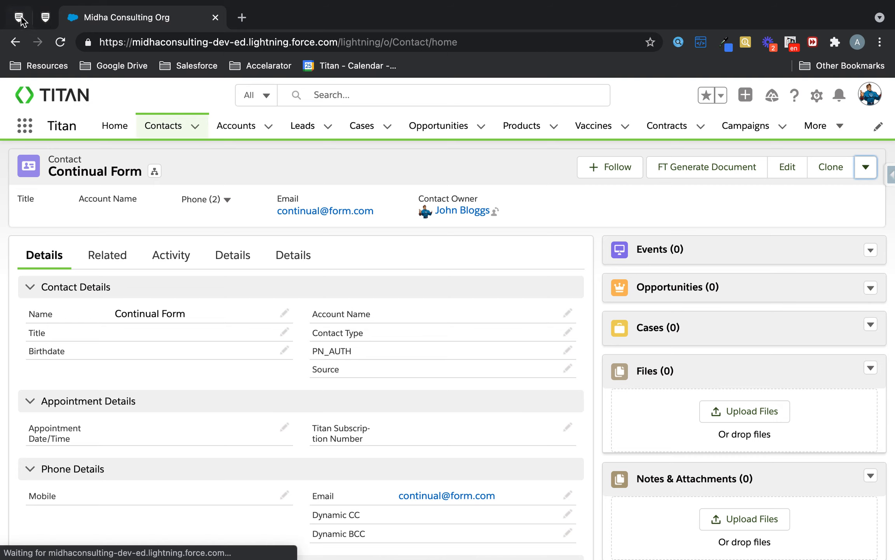
pyautogui.click(21, 16)
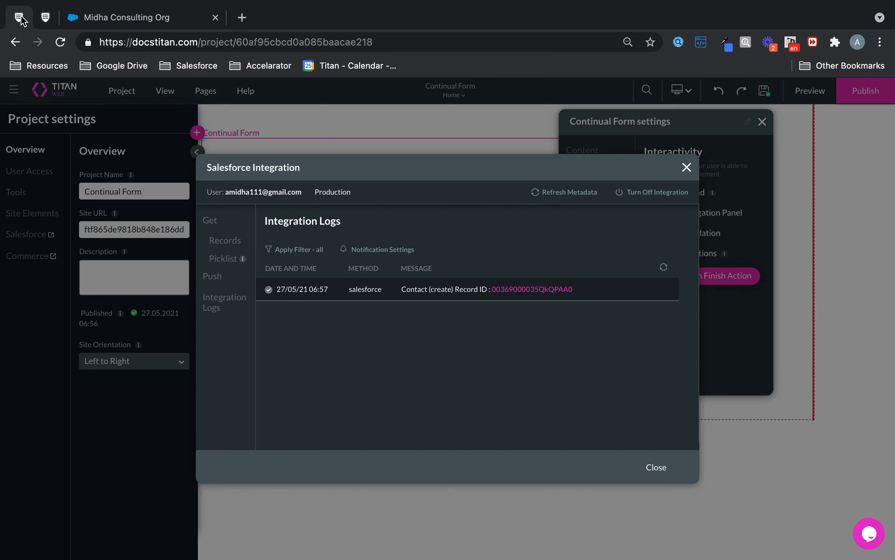
# Step: Close the settings panels and uncheck Show Navigation Panel in the Continual Form's Interactivity settings
pyautogui.click(686, 168)
pyautogui.click(763, 122)
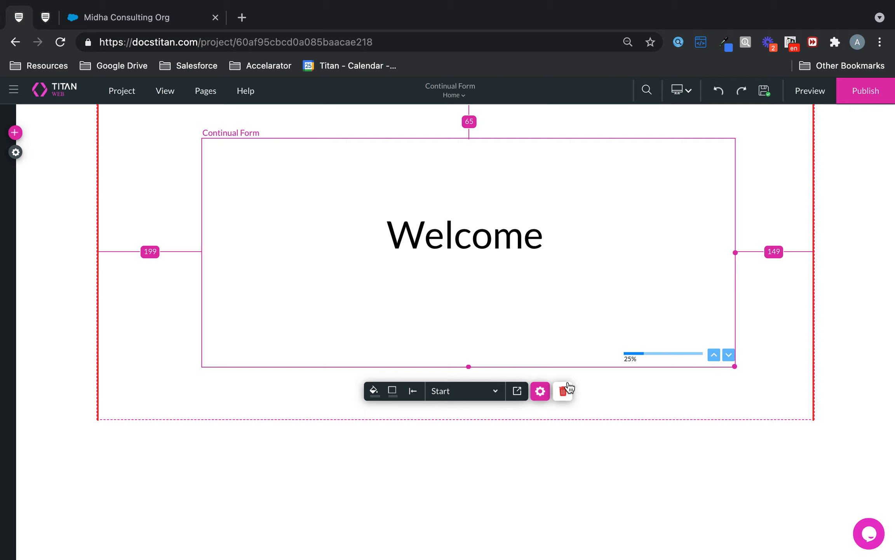
pyautogui.click(540, 390)
pyautogui.click(592, 173)
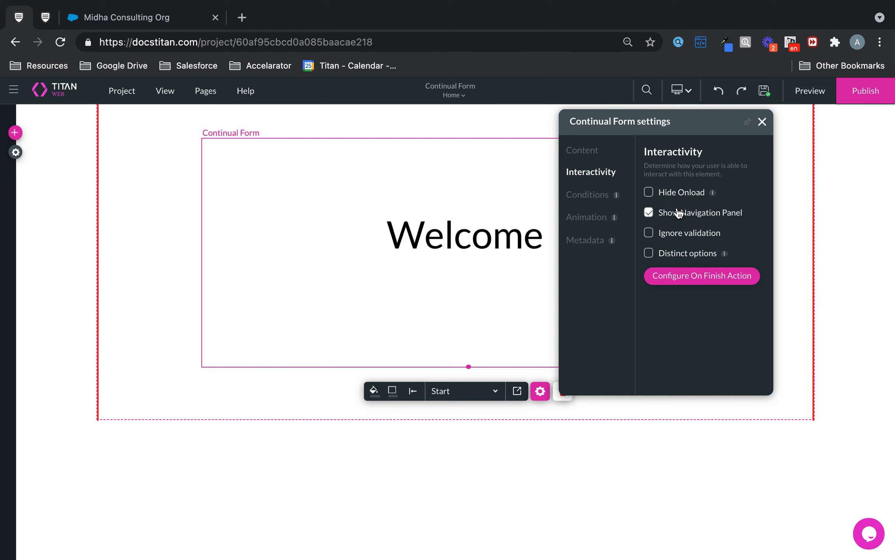
pyautogui.click(648, 212)
pyautogui.moveTo(695, 119); pyautogui.dragTo(392, 160)
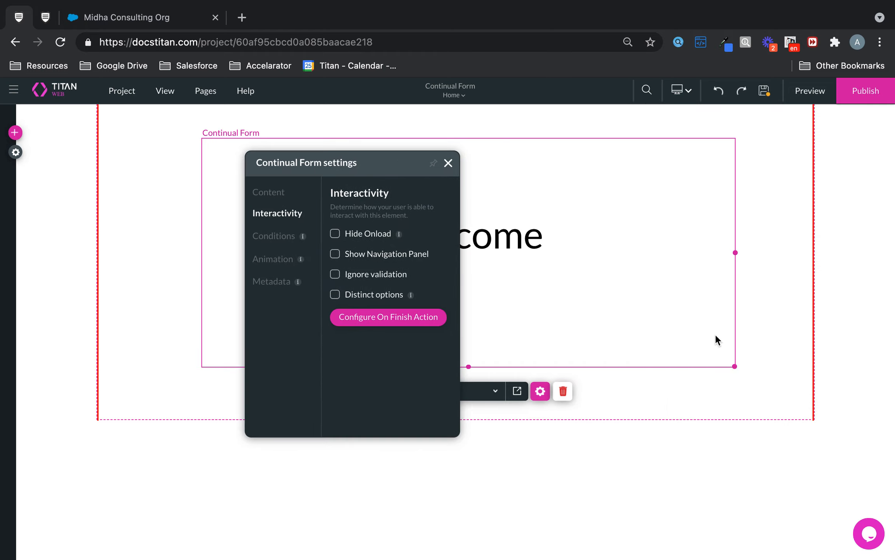
pyautogui.click(448, 163)
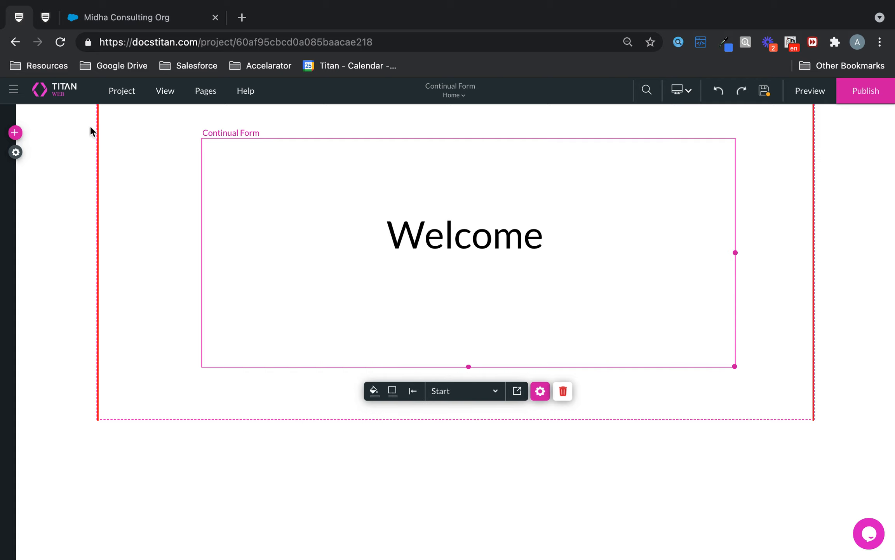
# Step: Drag a PRIMARY button onto the Welcome step beside the title and label it 'Next'
pyautogui.click(14, 132)
pyautogui.click(29, 171)
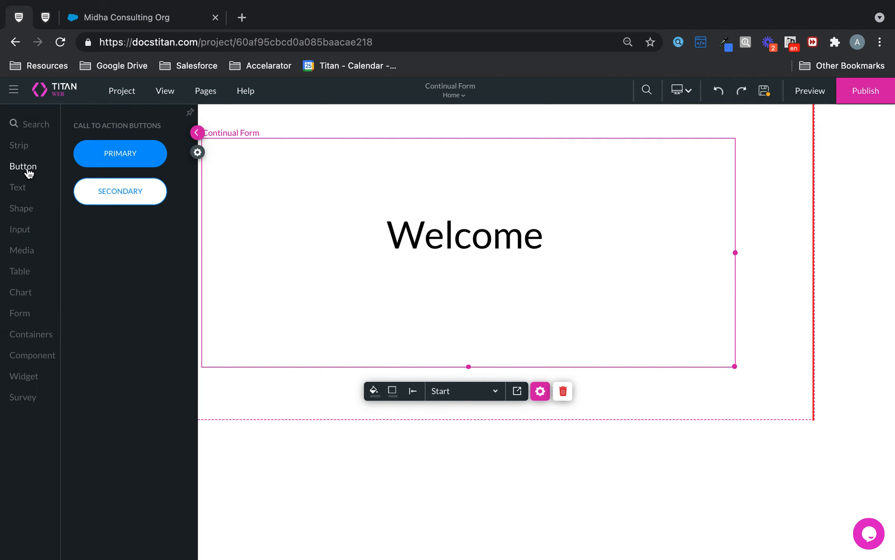
pyautogui.moveTo(153, 152); pyautogui.dragTo(692, 315)
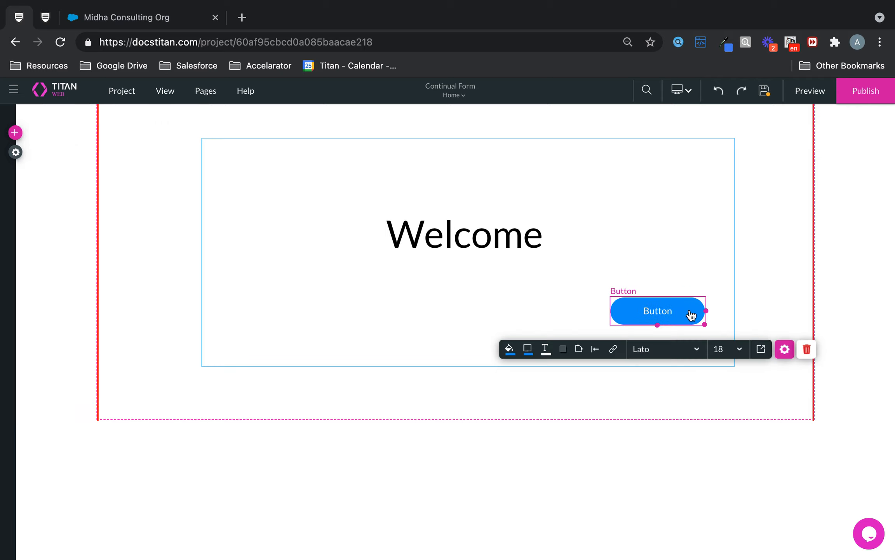
pyautogui.doubleClick(672, 316)
pyautogui.write('Next')
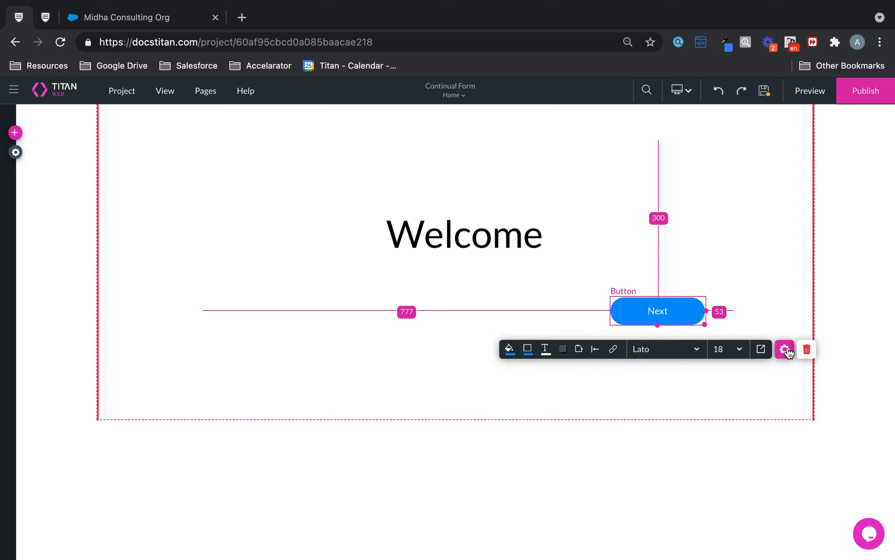
# Step: Give the Next button an on-click rule with the Interactivity action turned on
pyautogui.click(786, 349)
pyautogui.click(447, 162)
pyautogui.click(613, 349)
pyautogui.click(271, 295)
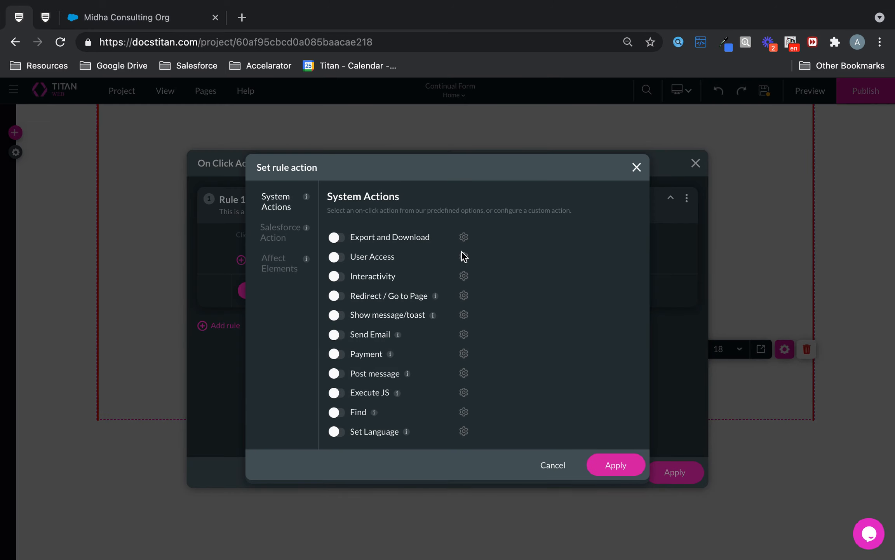
pyautogui.click(339, 278)
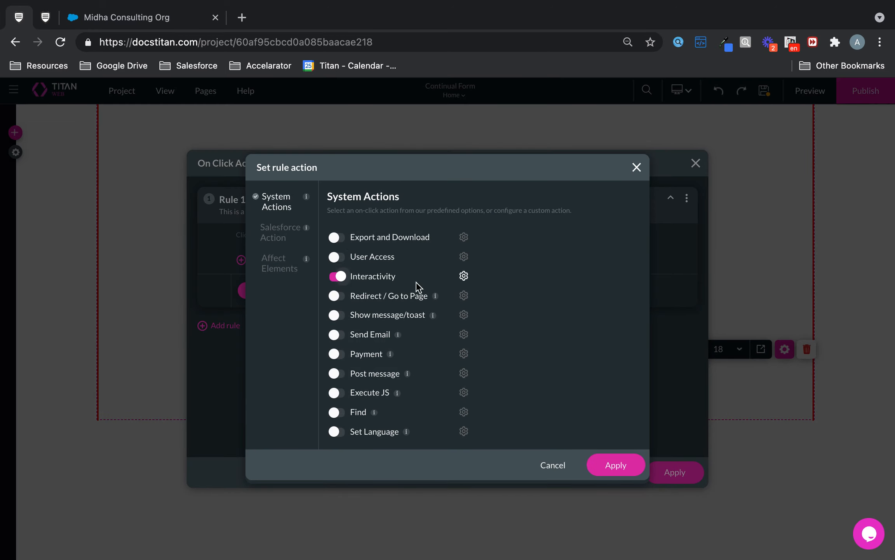
pyautogui.click(464, 277)
# Step: Set the action to Continual Form 'Next' on [ContinualForm] and apply every dialog
pyautogui.click(333, 352)
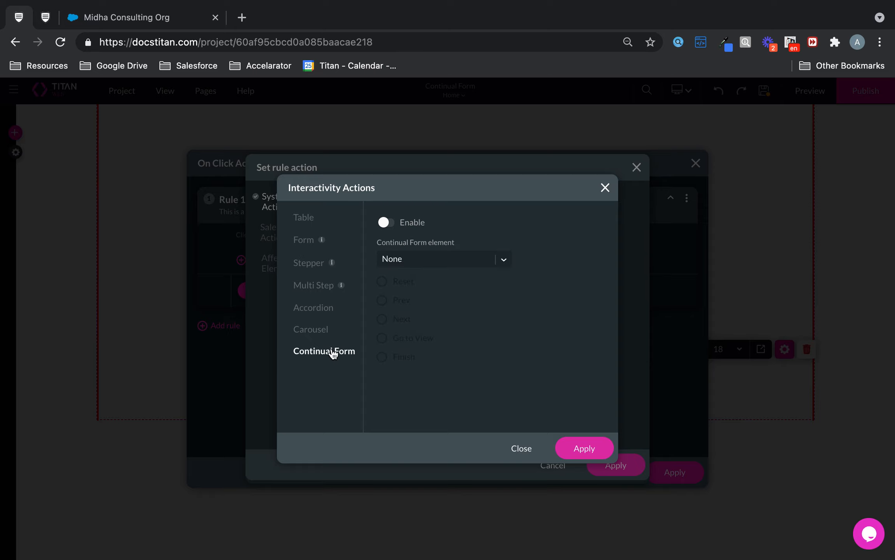
pyautogui.click(385, 223)
pyautogui.click(446, 257)
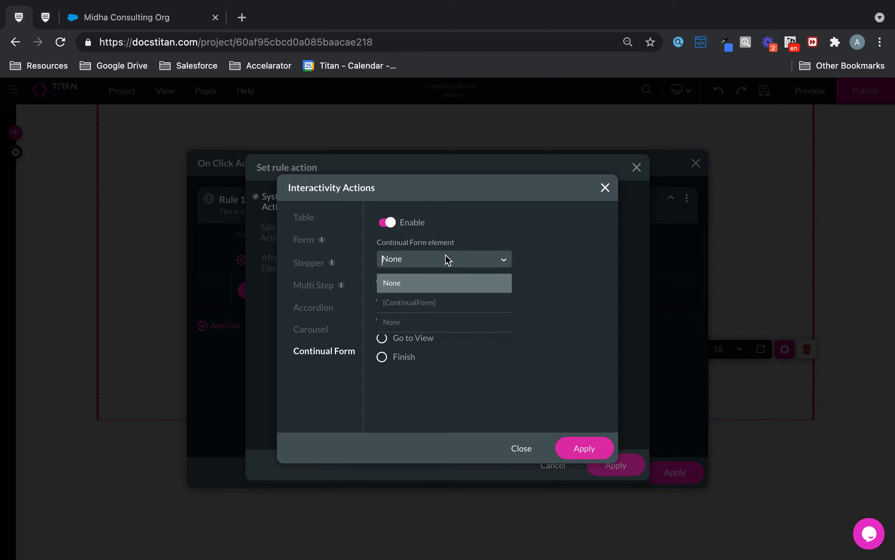
pyautogui.click(428, 304)
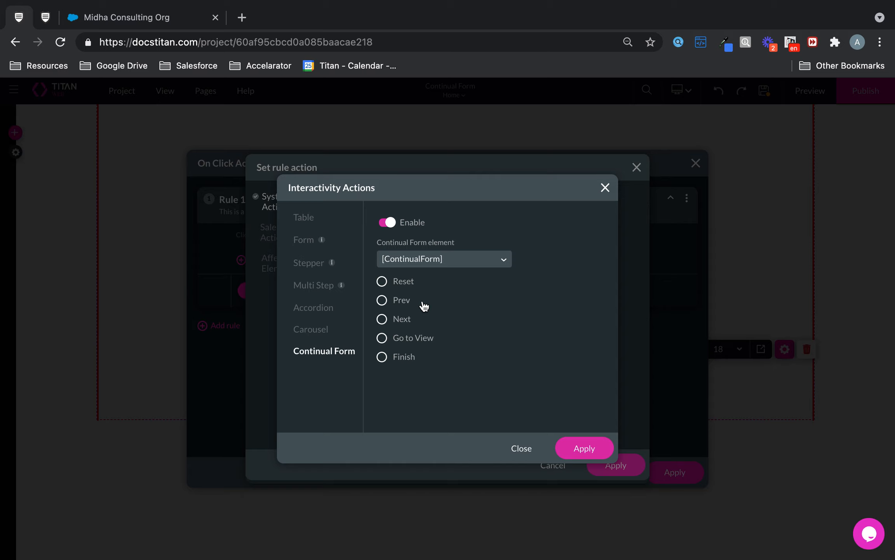
pyautogui.click(391, 324)
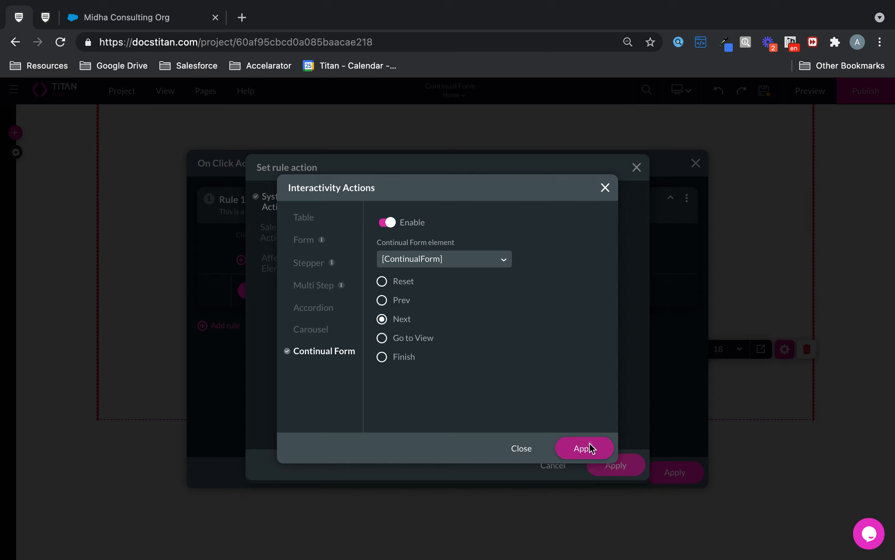
pyautogui.click(589, 447)
pyautogui.click(619, 465)
pyautogui.click(679, 473)
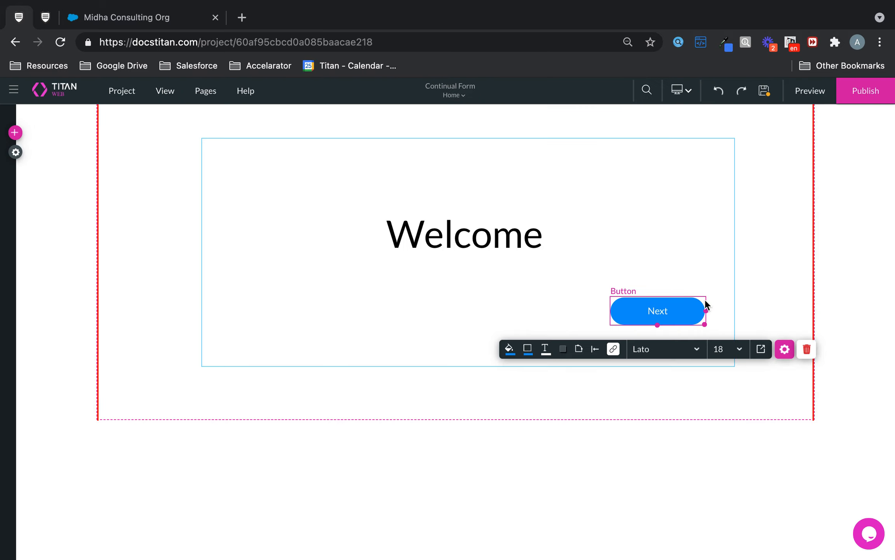
pyautogui.click(614, 209)
# Step: Turn Show Navigation Panel back on in the form's Interactivity settings and advance to the First Name step
pyautogui.click(539, 392)
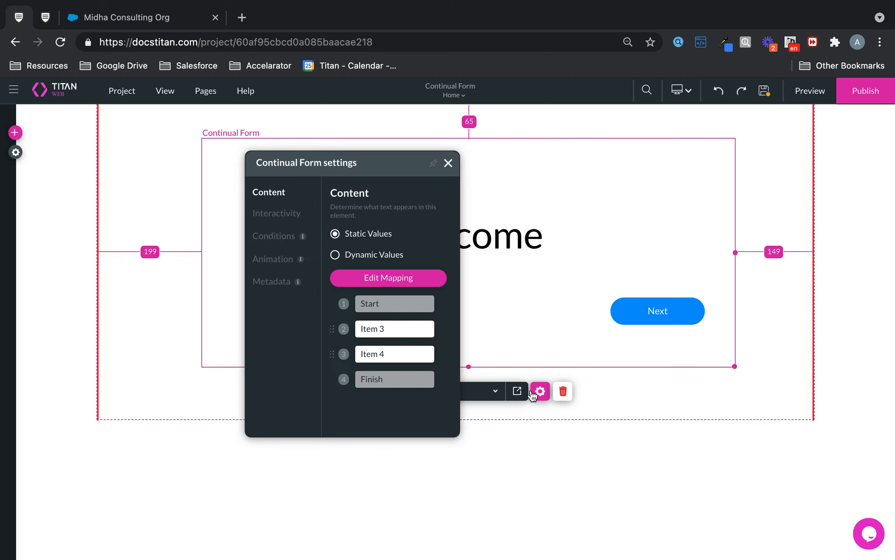
pyautogui.click(274, 215)
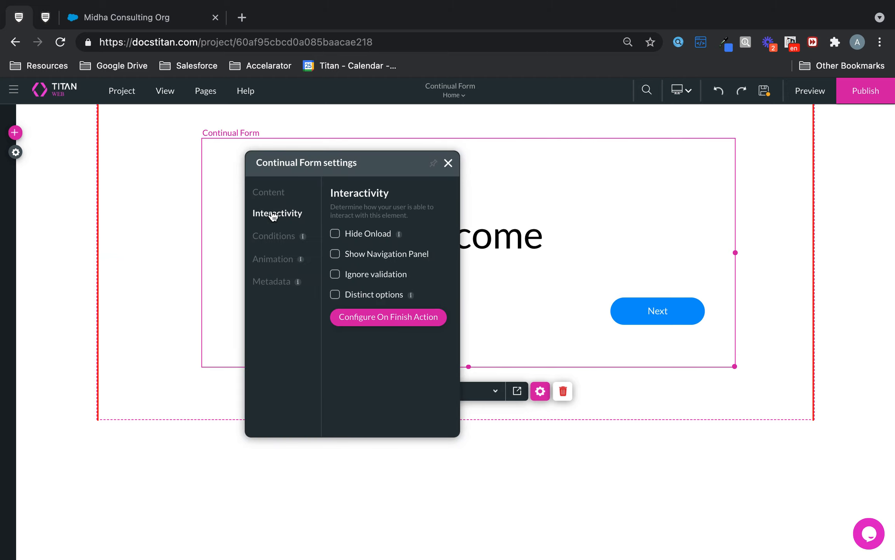
pyautogui.click(335, 254)
pyautogui.click(449, 164)
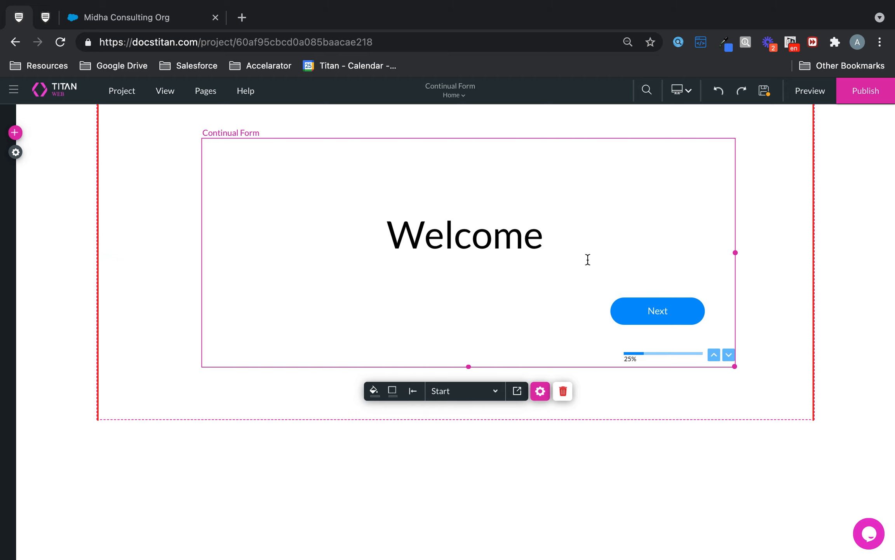
pyautogui.click(728, 355)
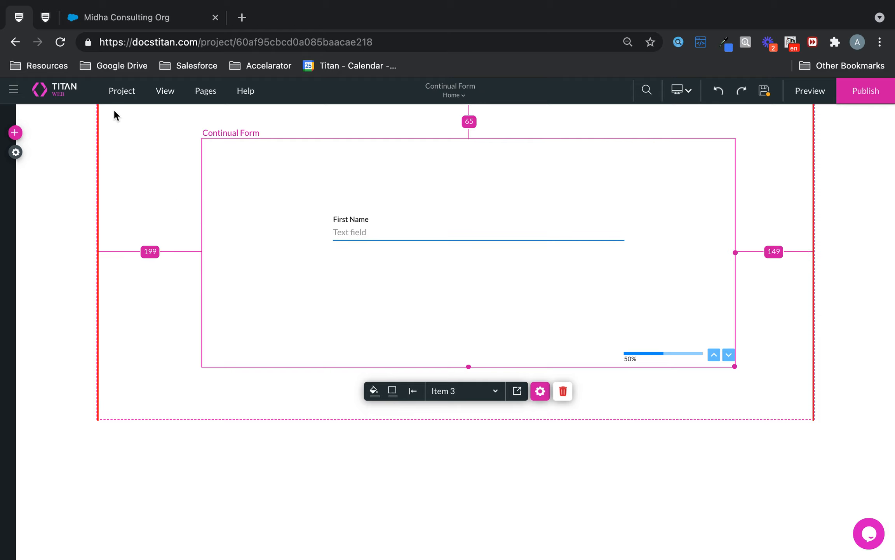
# Step: Add a primary button to the First Name step labelled 'Next'
pyautogui.click(15, 133)
pyautogui.click(29, 164)
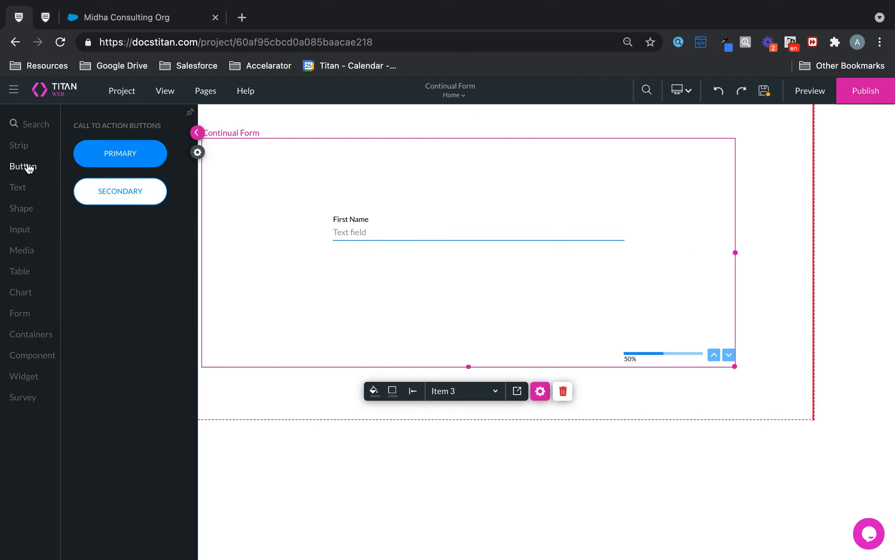
pyautogui.moveTo(120, 154); pyautogui.dragTo(637, 308)
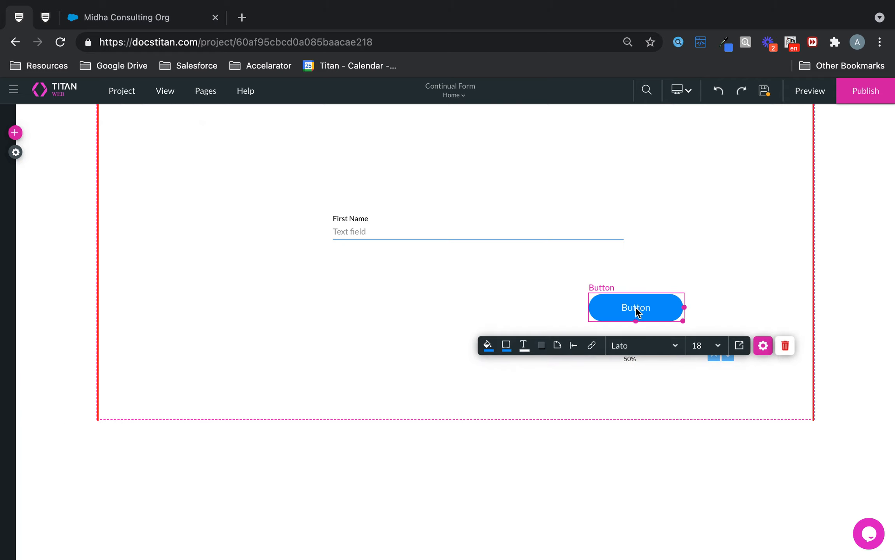
pyautogui.doubleClick(645, 307)
pyautogui.write('Next')
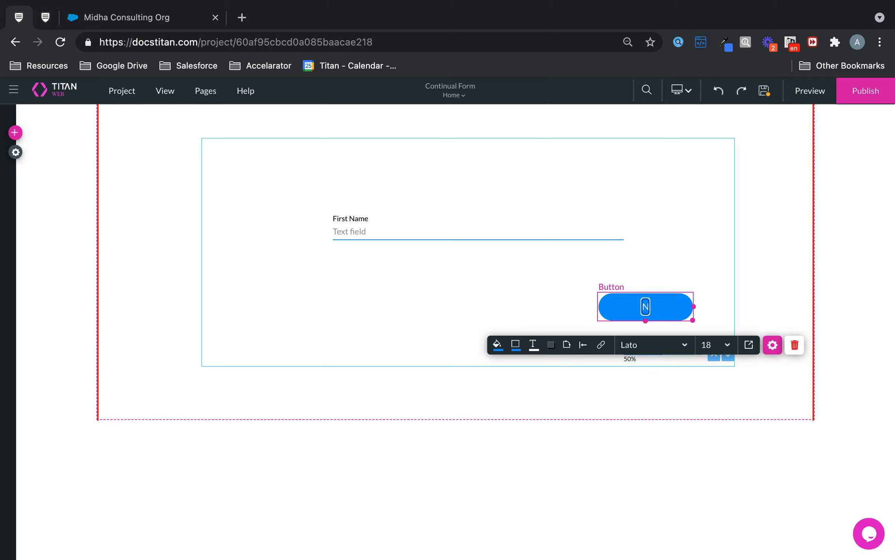
# Step: Add a secondary 'Back' button left of Next and align the two buttons level
pyautogui.click(15, 132)
pyautogui.click(28, 167)
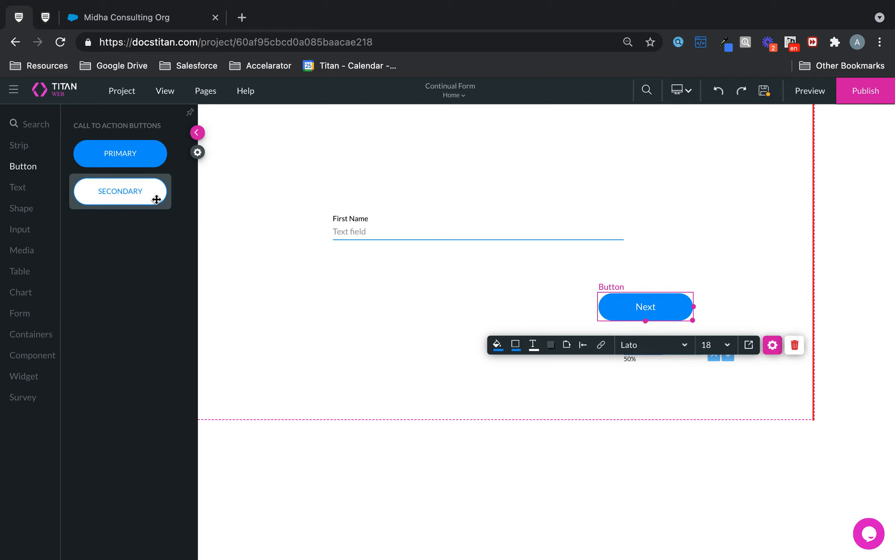
pyautogui.moveTo(156, 198); pyautogui.dragTo(558, 323)
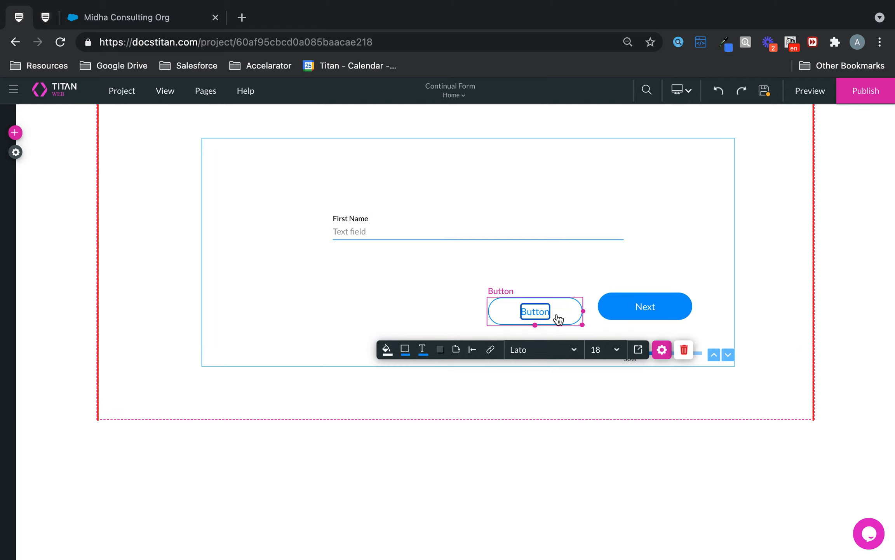
pyautogui.click(543, 316)
pyautogui.write('a')
pyautogui.hotkey('ctrl', 'a')
pyautogui.write('Back')
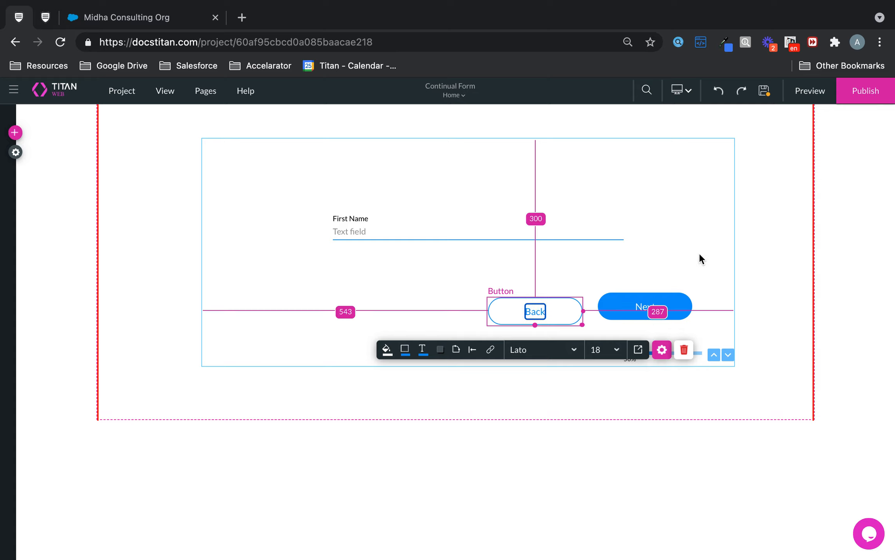
pyautogui.moveTo(681, 307); pyautogui.dragTo(679, 313)
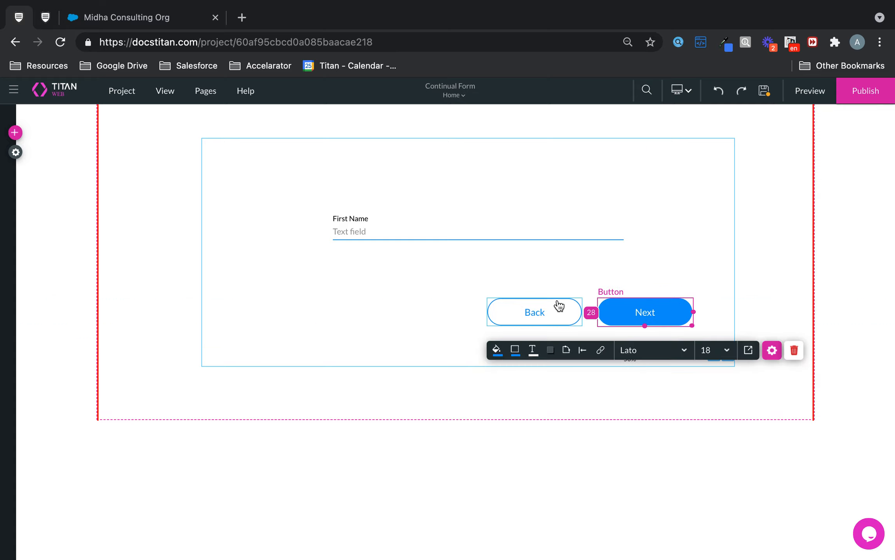
pyautogui.click(558, 305)
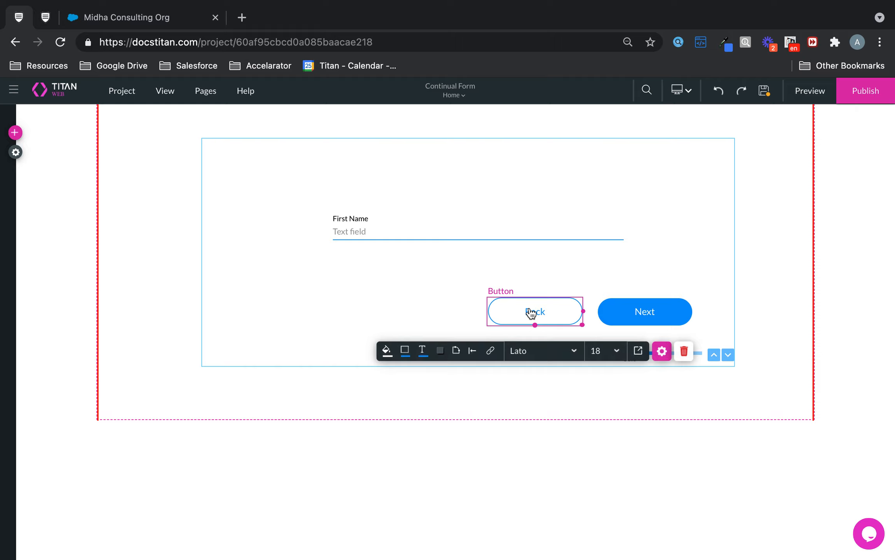
# Step: Give the Back button an on-click rule with the Interactivity action turned on
pyautogui.click(491, 350)
pyautogui.click(299, 293)
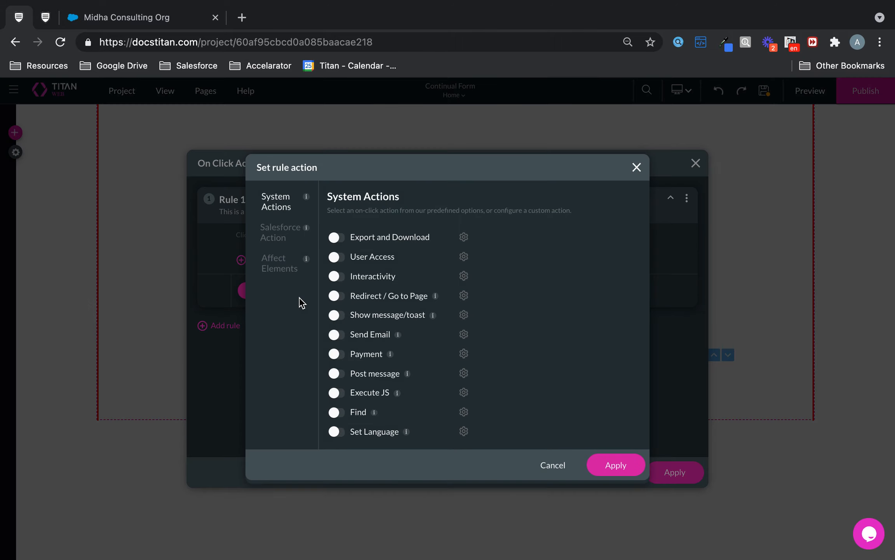
pyautogui.click(279, 236)
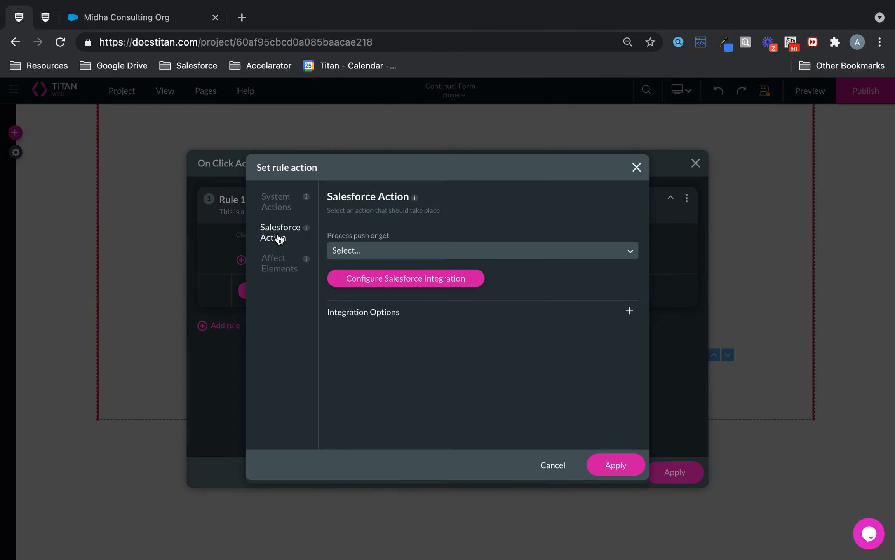
pyautogui.click(281, 208)
pyautogui.click(341, 276)
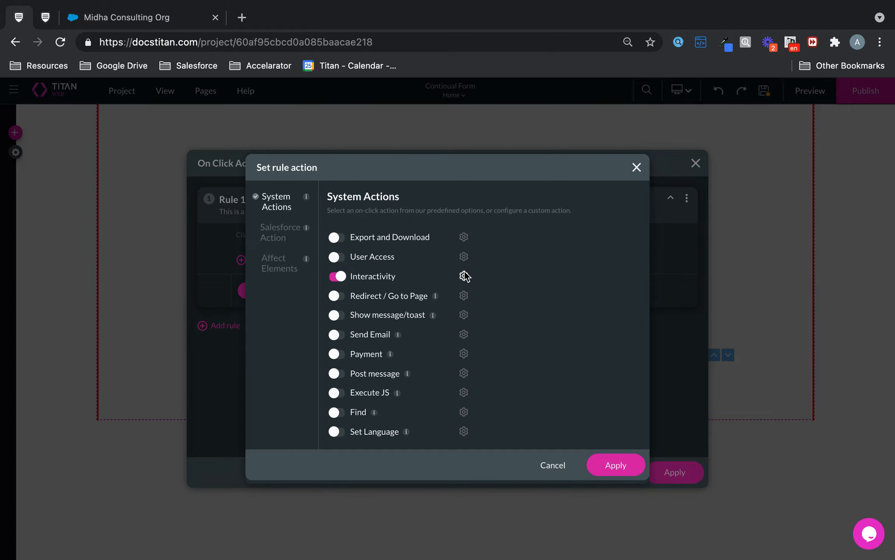
pyautogui.click(464, 276)
# Step: Set the action to Continual Form 'Prev' on [ContinualForm] and apply every dialog
pyautogui.click(319, 351)
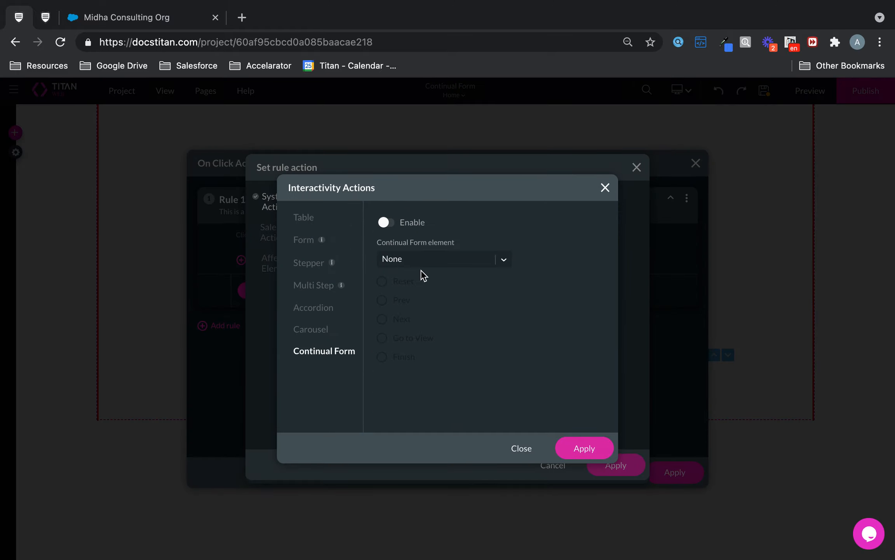
pyautogui.click(387, 223)
pyautogui.click(435, 254)
pyautogui.click(421, 310)
pyautogui.click(386, 303)
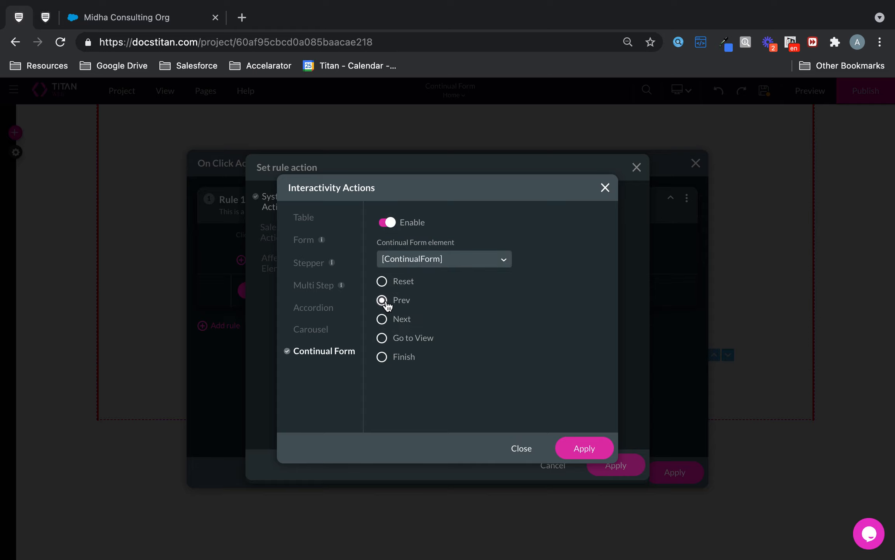
pyautogui.click(593, 445)
pyautogui.click(614, 466)
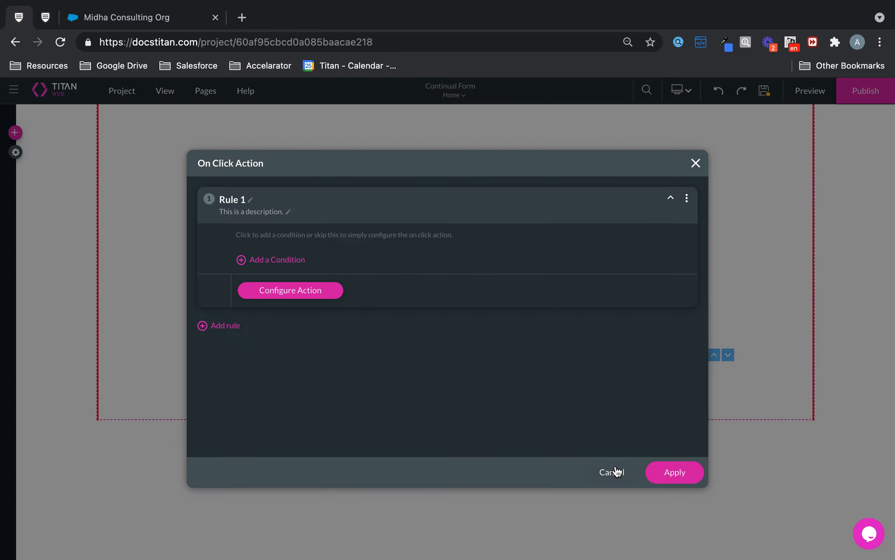
pyautogui.click(675, 472)
pyautogui.click(661, 309)
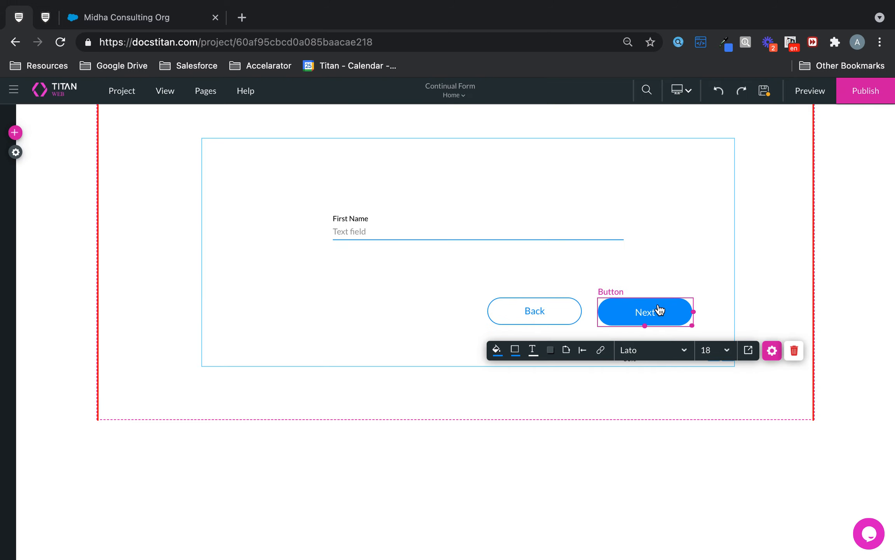
# Step: Give the First Name step's Next button an on-click rule with Interactivity turned on
pyautogui.click(774, 353)
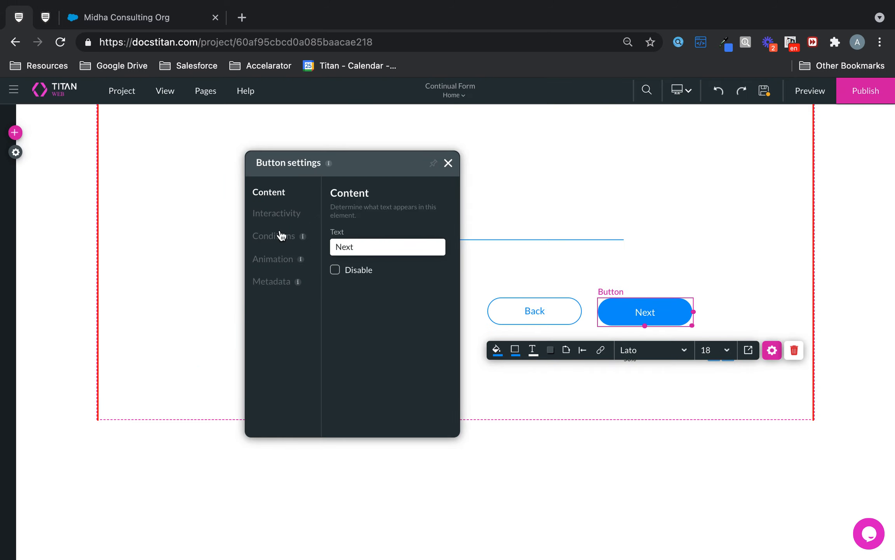
pyautogui.click(601, 352)
pyautogui.click(274, 290)
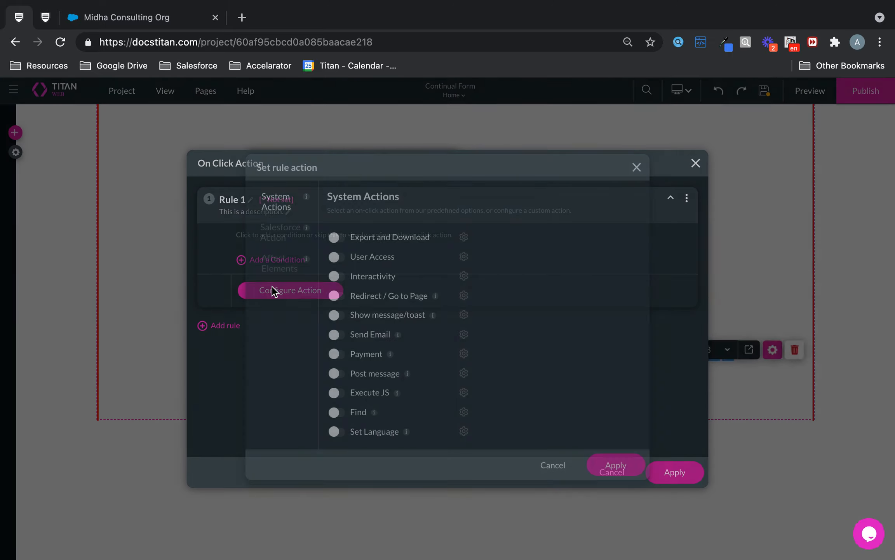
pyautogui.click(339, 277)
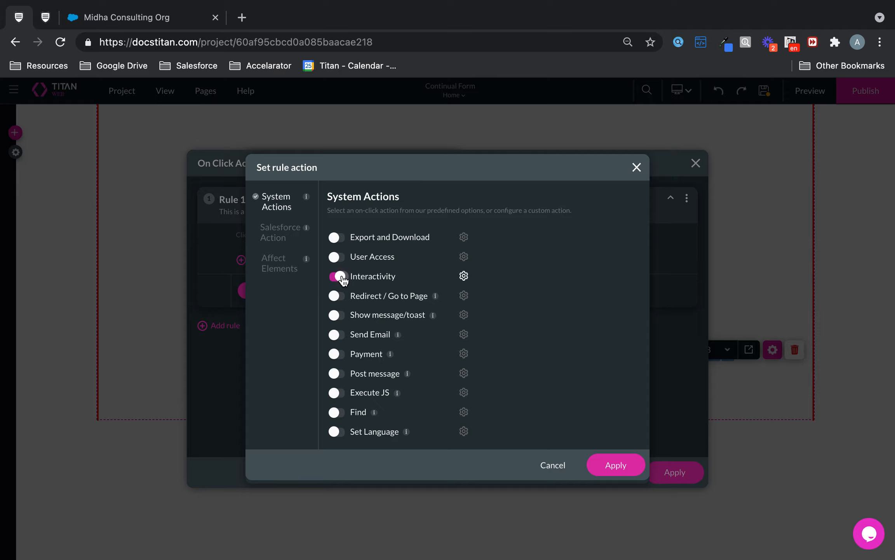
pyautogui.click(464, 276)
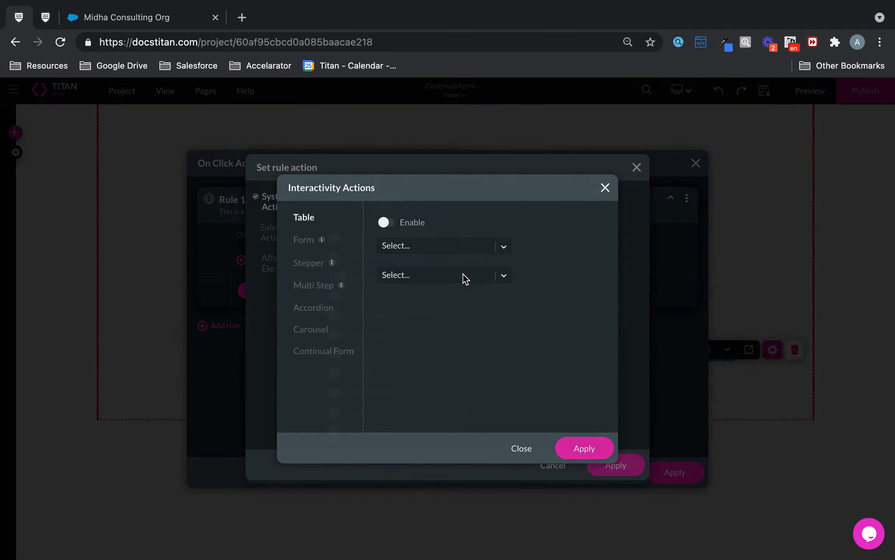
# Step: Set the action to Continual Form 'Next' on [ContinualForm] and apply every dialog
pyautogui.click(327, 358)
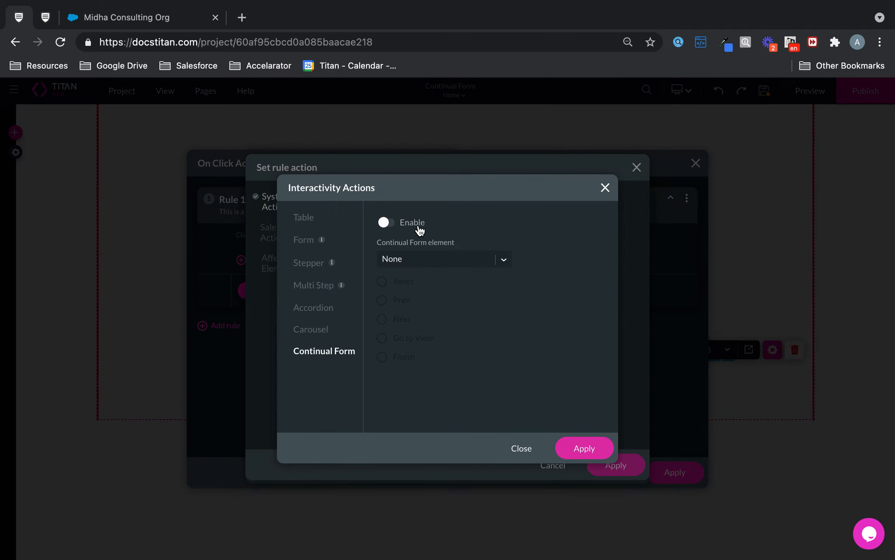
pyautogui.click(402, 230)
pyautogui.click(414, 259)
pyautogui.click(419, 303)
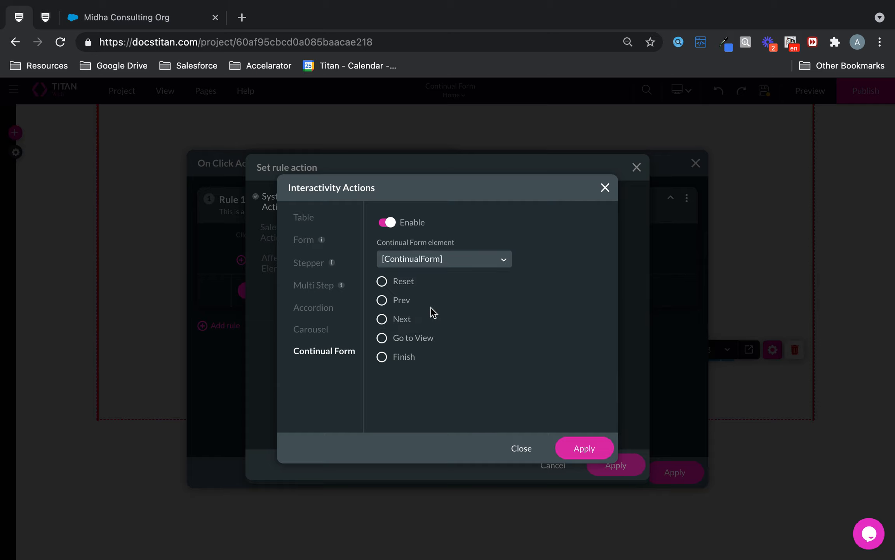
pyautogui.click(391, 319)
pyautogui.click(585, 447)
pyautogui.click(636, 471)
pyautogui.click(662, 471)
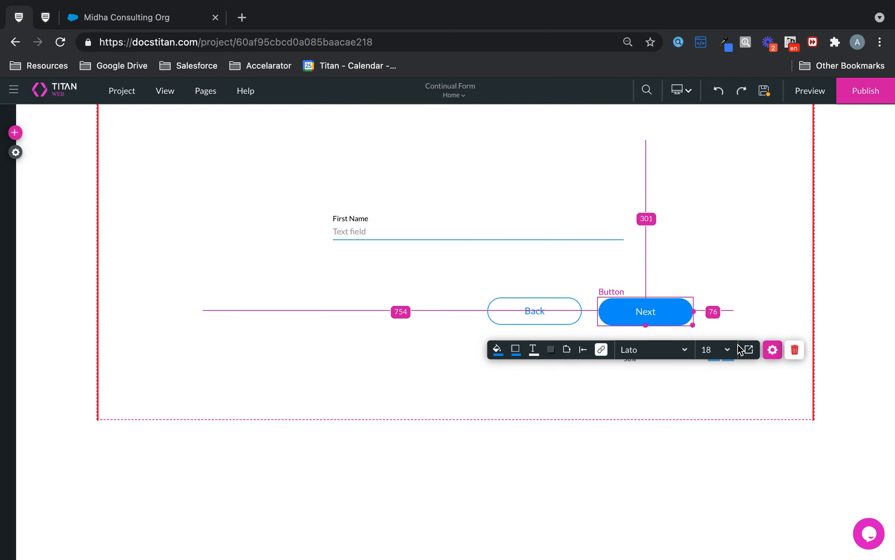
pyautogui.click(731, 387)
# Step: On the Last Name step, add a Primary button labelled 'Next'
pyautogui.click(728, 355)
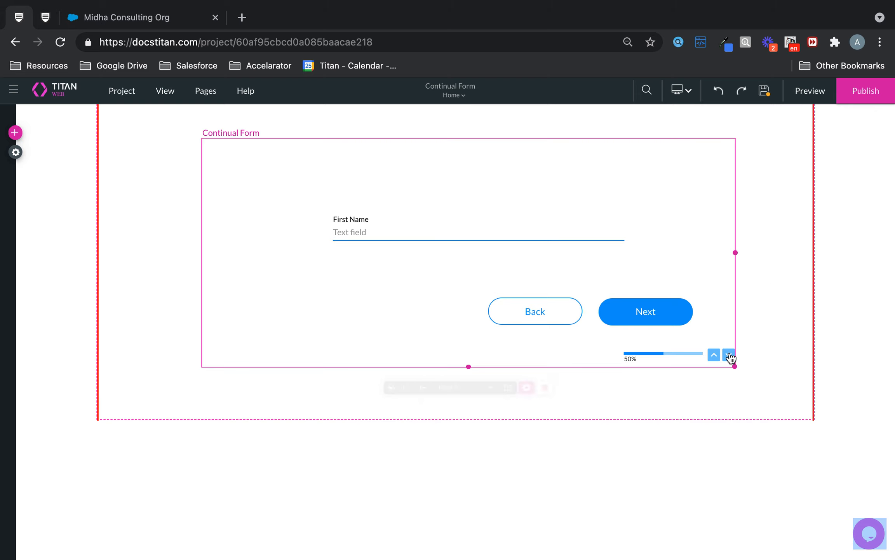
pyautogui.click(15, 133)
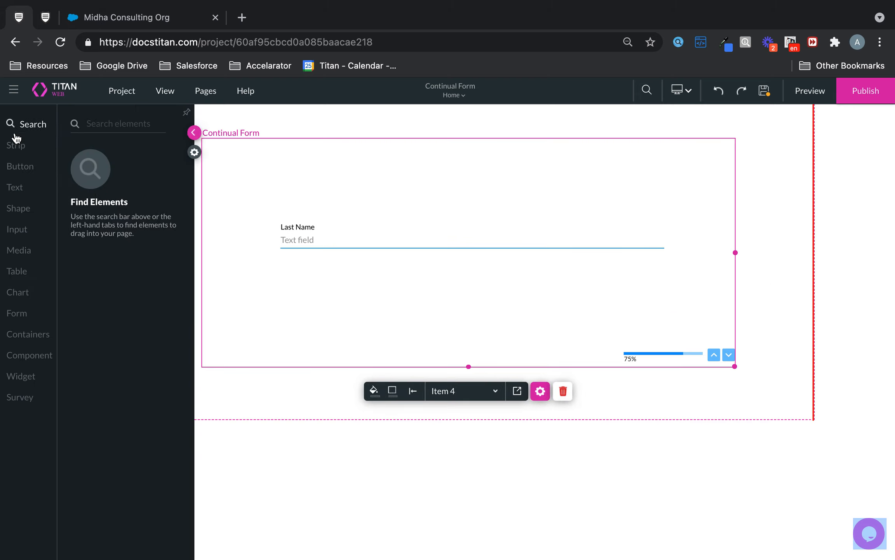
pyautogui.click(24, 166)
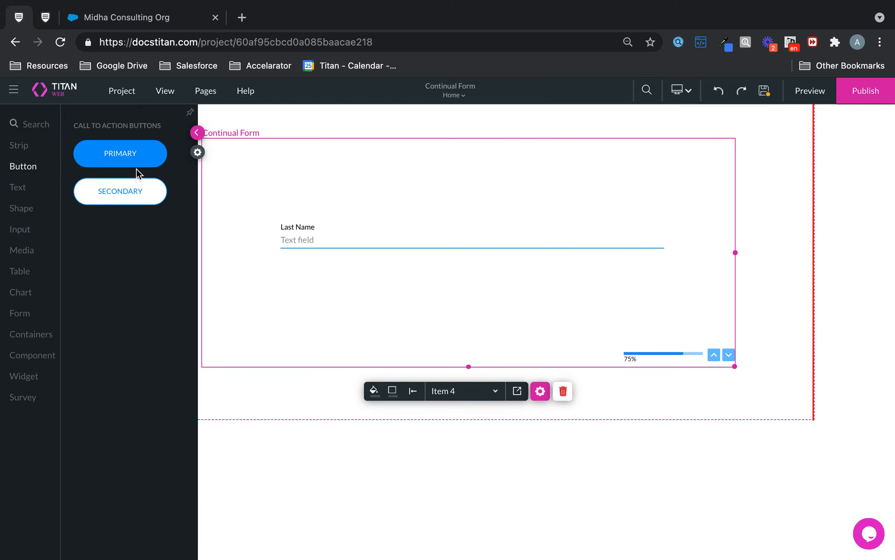
pyautogui.moveTo(130, 152); pyautogui.dragTo(646, 317)
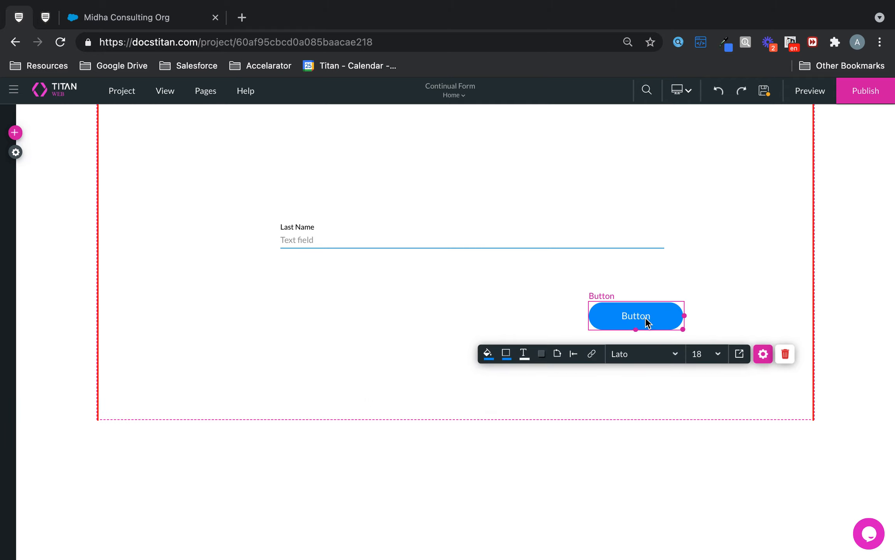
pyautogui.doubleClick(646, 321)
pyautogui.write('N')
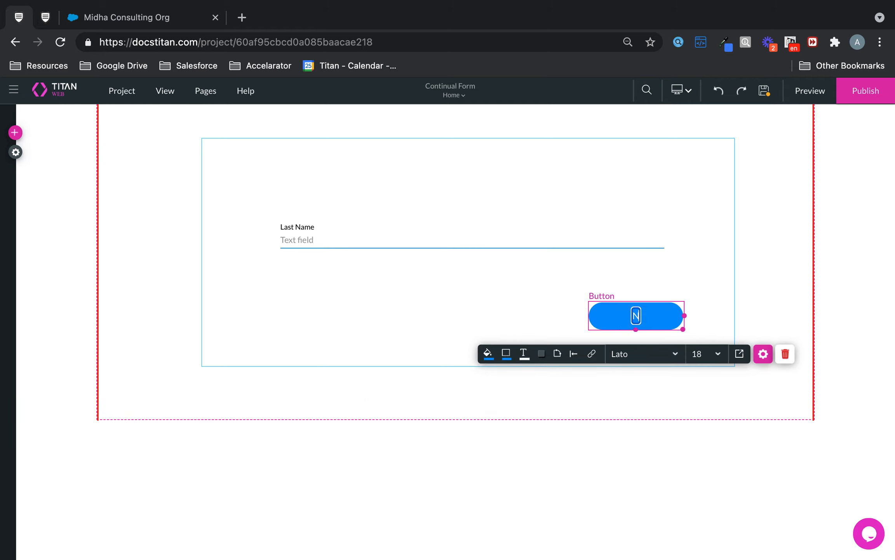
pyautogui.write('exT')
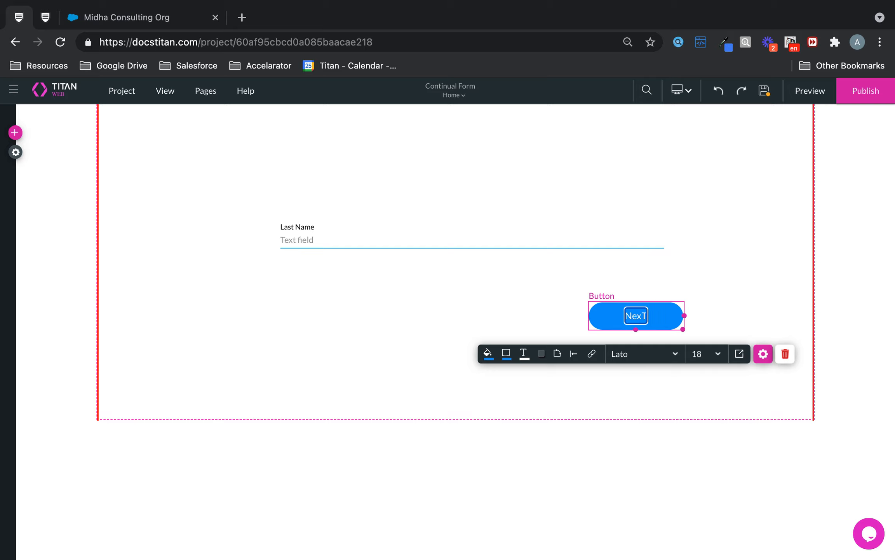
pyautogui.press('BackSpace')
pyautogui.write('t')
# Step: Set the Next button's On Click action to Interactivity > Continual Form > Next on [ContinualForm]
pyautogui.click(592, 354)
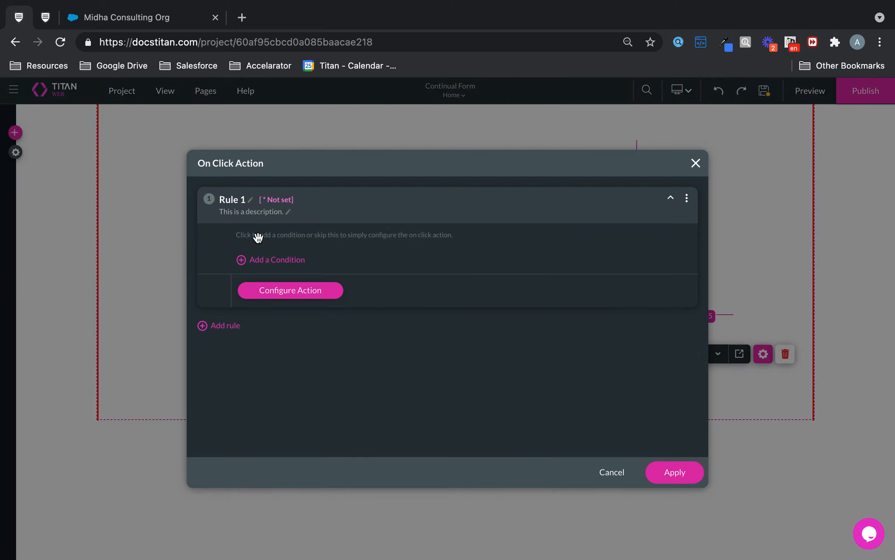
pyautogui.click(305, 295)
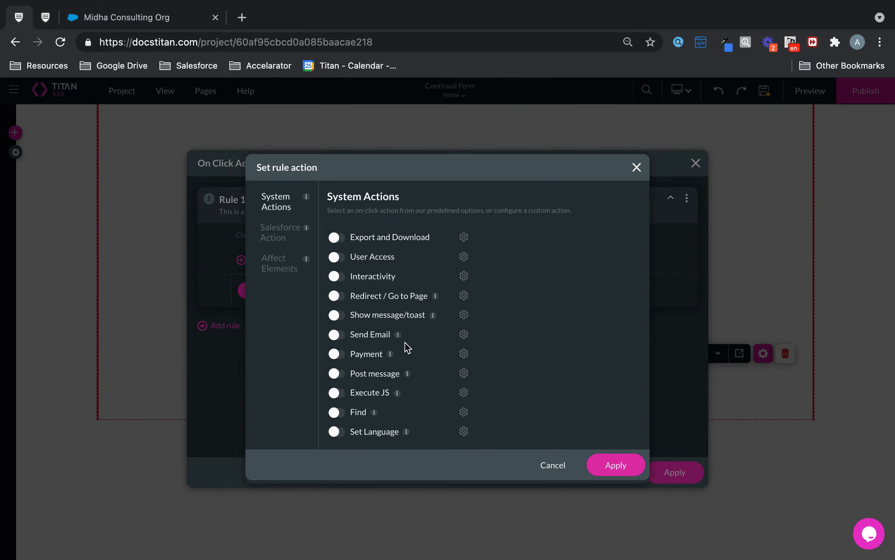
pyautogui.click(337, 276)
pyautogui.click(464, 277)
pyautogui.click(321, 351)
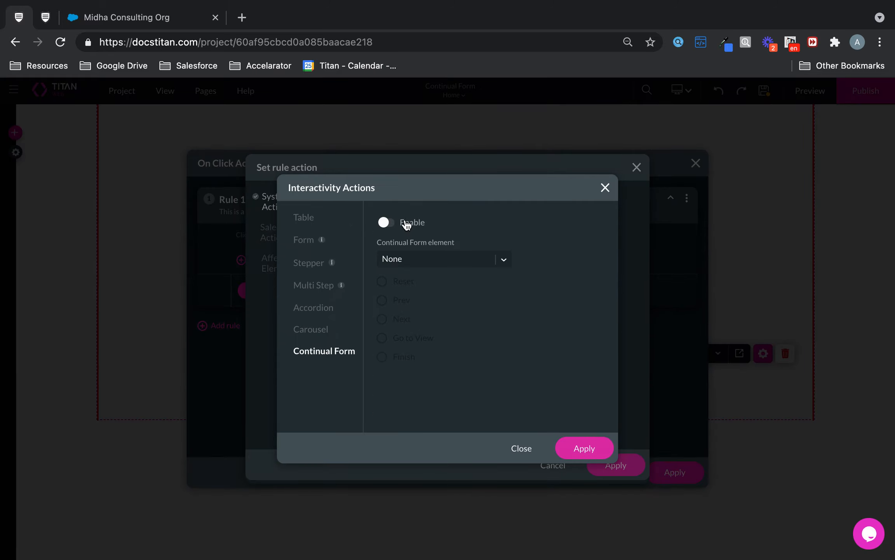
pyautogui.click(387, 223)
pyautogui.click(409, 260)
pyautogui.click(409, 304)
pyautogui.click(389, 322)
pyautogui.click(594, 445)
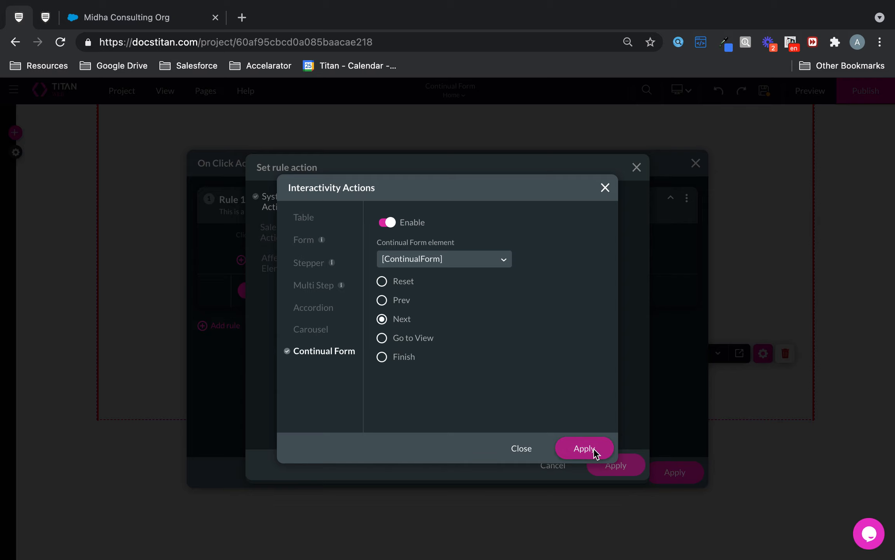
pyautogui.click(624, 465)
pyautogui.click(673, 472)
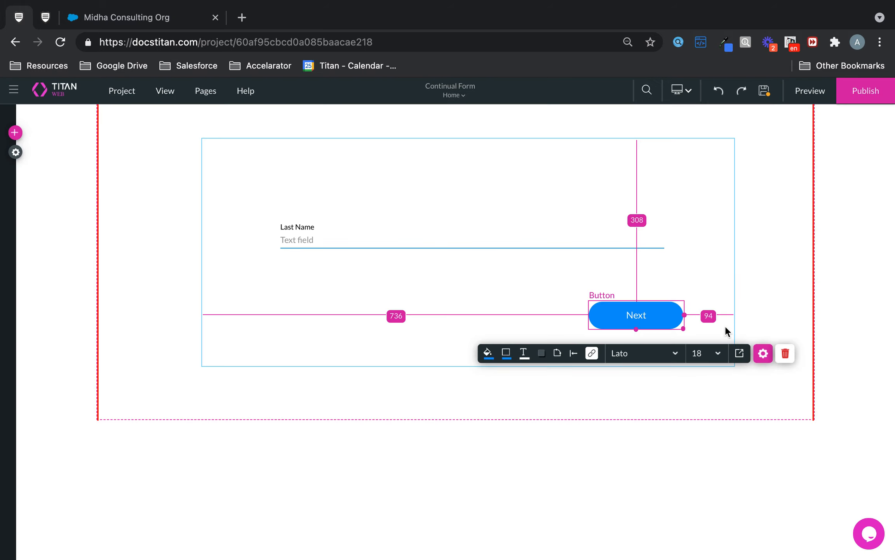
pyautogui.click(753, 148)
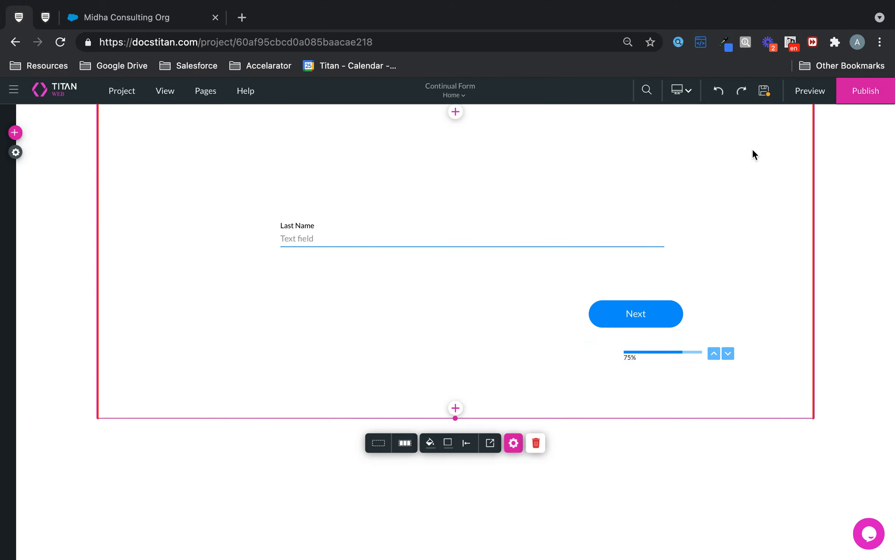
# Step: On the Email step, add a Primary button labelled 'Finish'
pyautogui.click(728, 355)
pyautogui.click(15, 132)
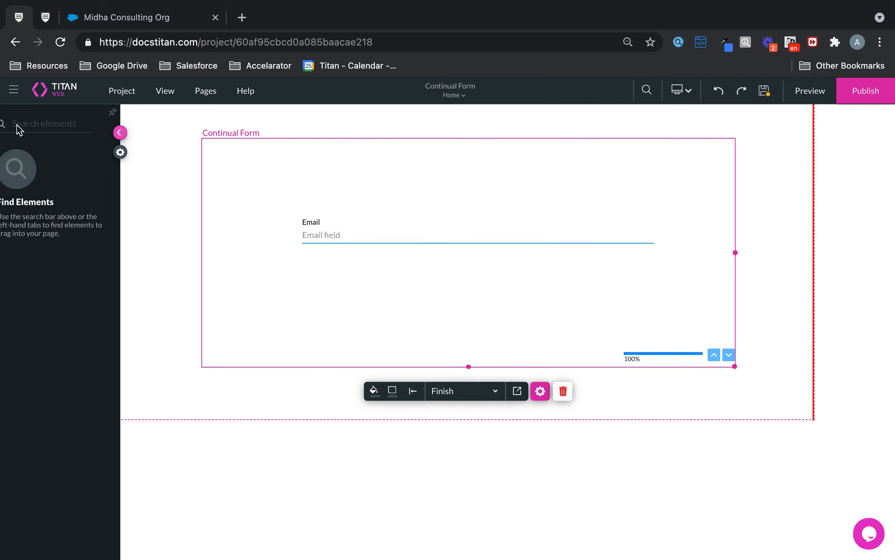
pyautogui.click(22, 167)
pyautogui.moveTo(136, 155); pyautogui.dragTo(660, 311)
pyautogui.doubleClick(656, 311)
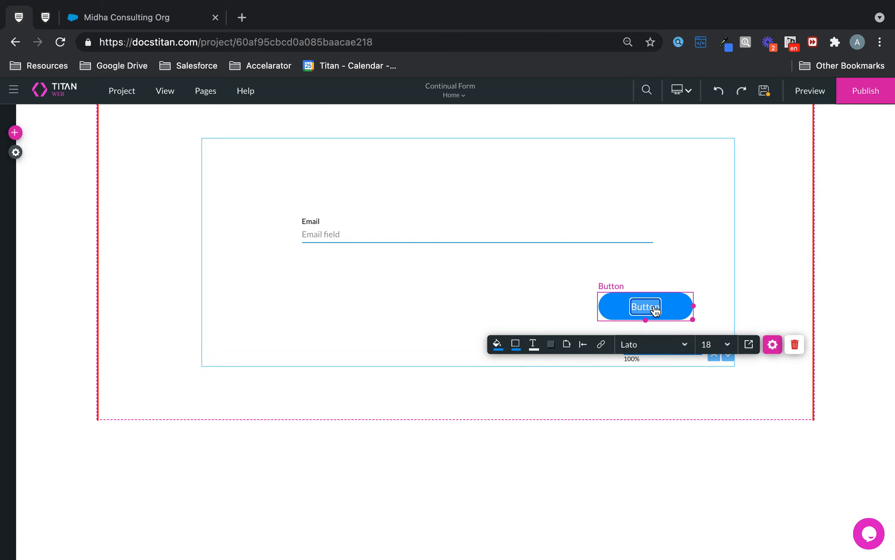
pyautogui.write('Finish')
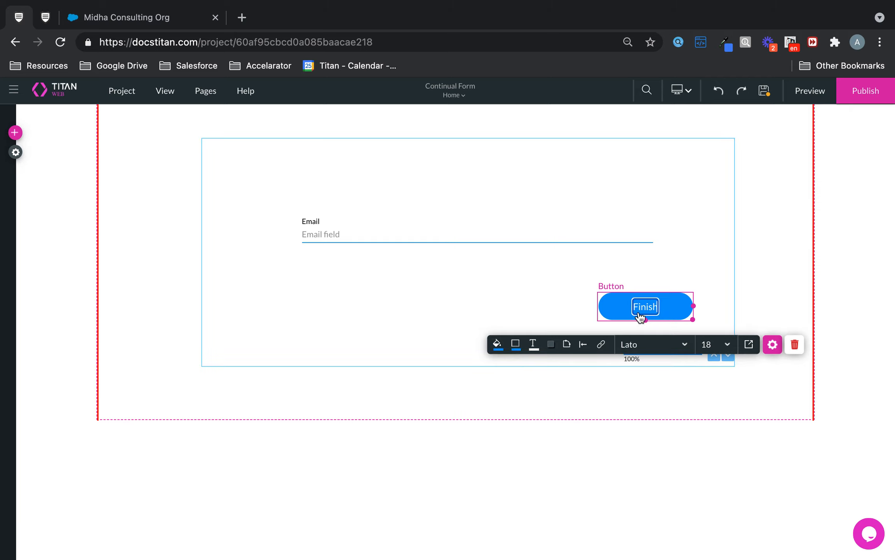
# Step: Set the Finish button's On Click action to Continual Form > Finish on [ContinualForm], then publish
pyautogui.click(601, 344)
pyautogui.click(319, 288)
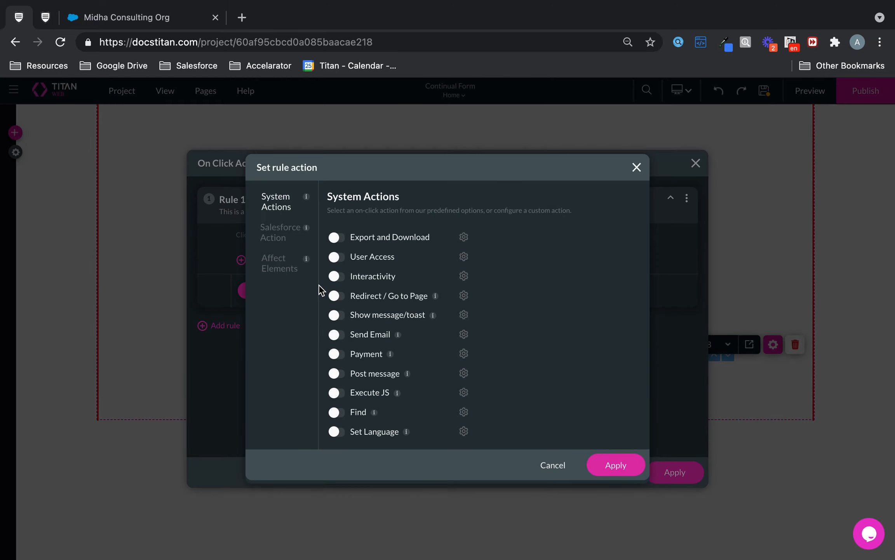
pyautogui.click(344, 277)
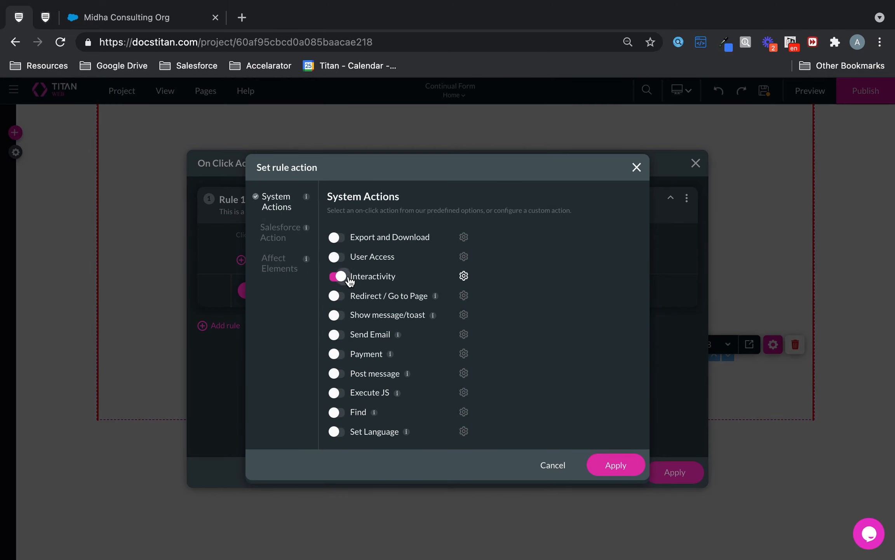
pyautogui.click(463, 276)
pyautogui.click(323, 351)
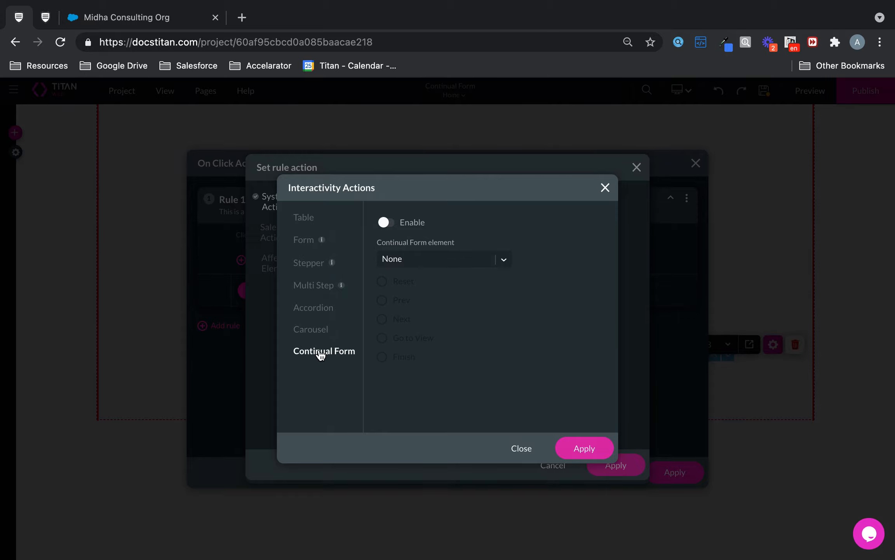
pyautogui.click(386, 223)
pyautogui.click(426, 259)
pyautogui.click(416, 305)
pyautogui.click(399, 360)
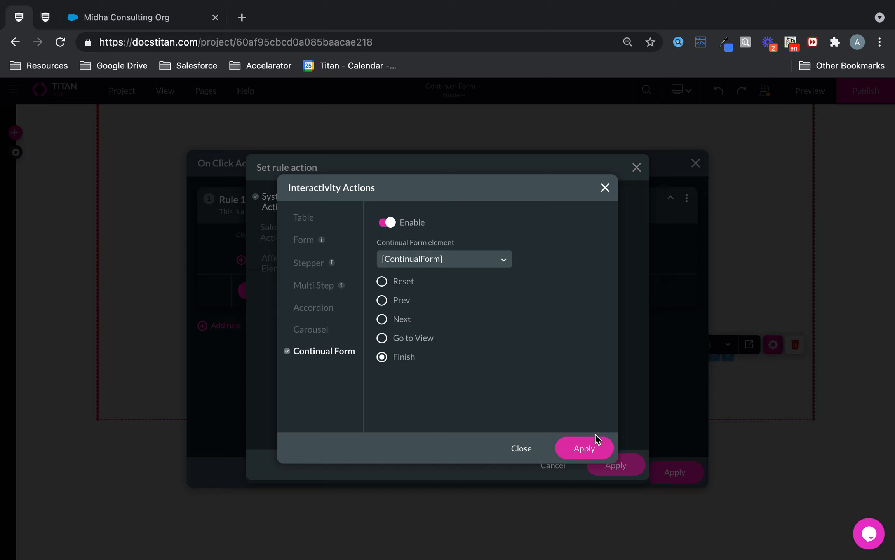
pyautogui.click(594, 448)
pyautogui.click(605, 465)
pyautogui.click(675, 471)
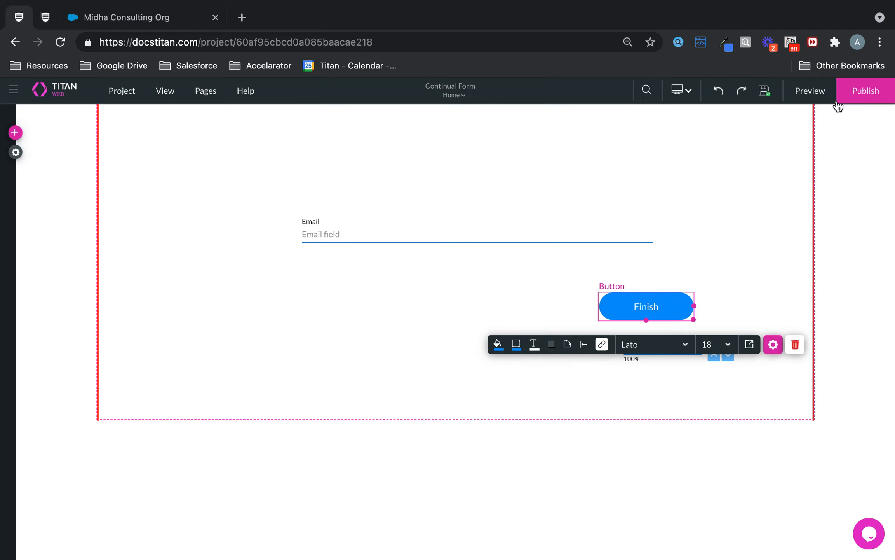
pyautogui.click(860, 92)
# Step: Launch the published site, then close the live-site and older form tabs, returning to the editor
pyautogui.click(463, 286)
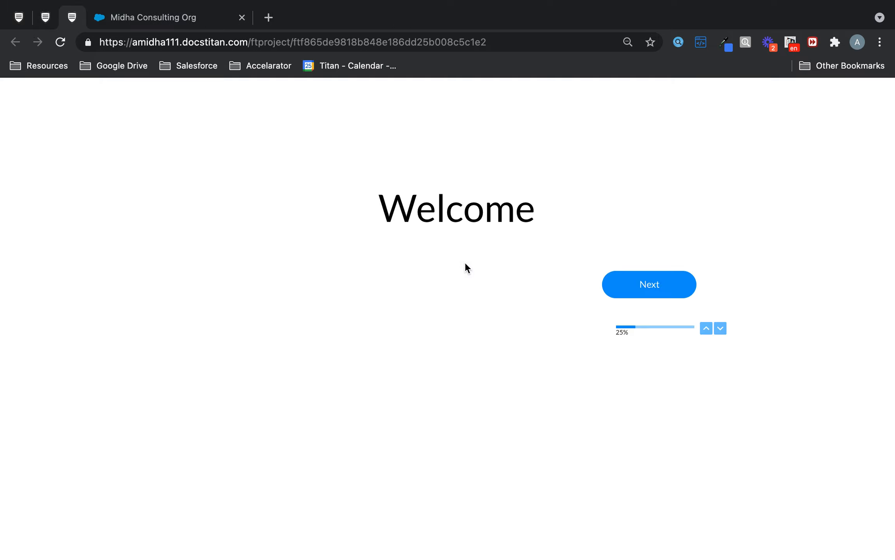
pyautogui.rightClick(83, 16)
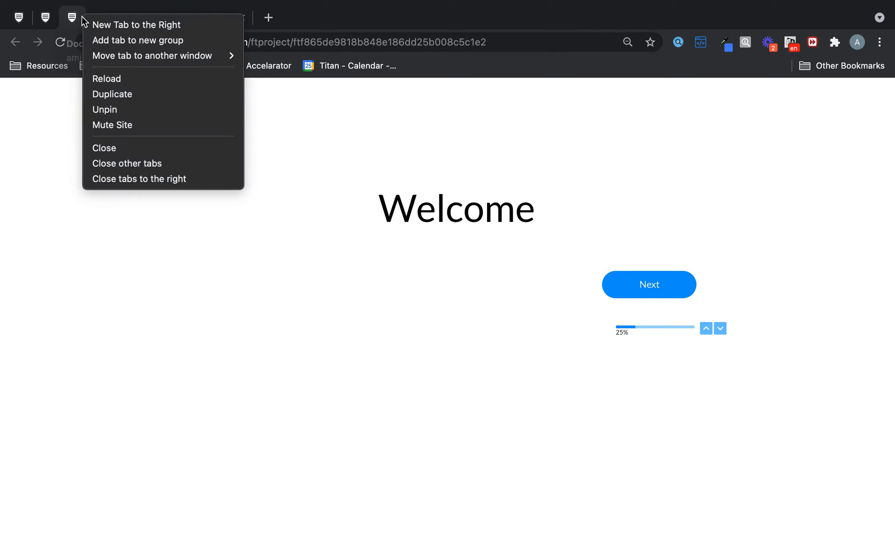
pyautogui.click(120, 148)
pyautogui.click(54, 19)
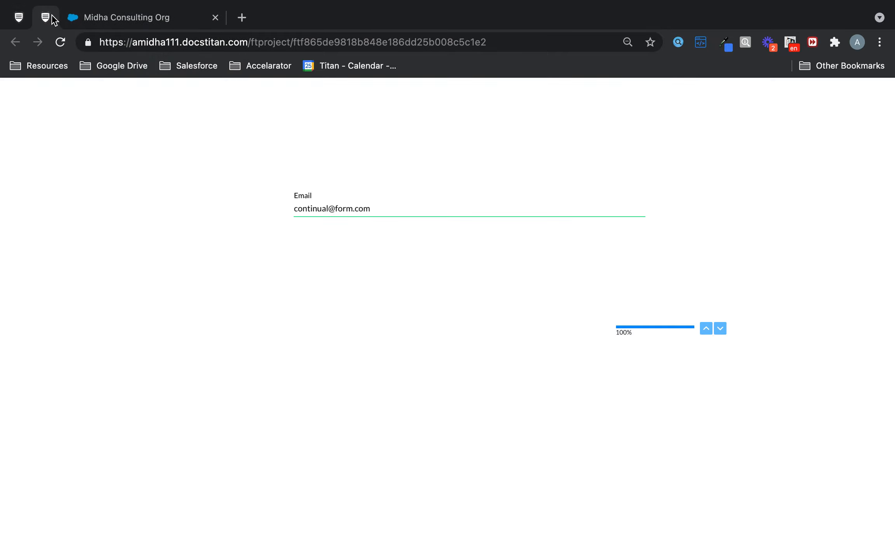
pyautogui.rightClick(55, 19)
pyautogui.click(88, 146)
pyautogui.click(23, 22)
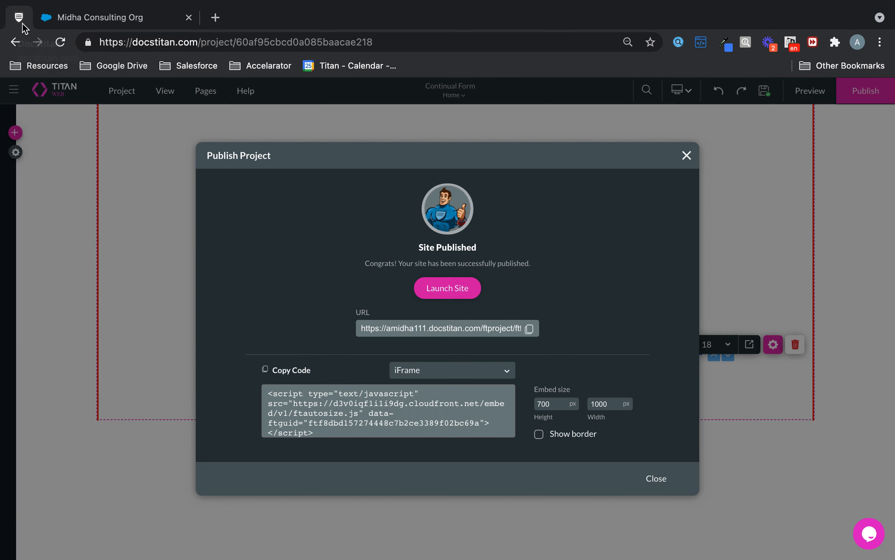
# Step: Turn off Show Navigation Panel in the continual form's Interactivity settings and save
pyautogui.click(686, 156)
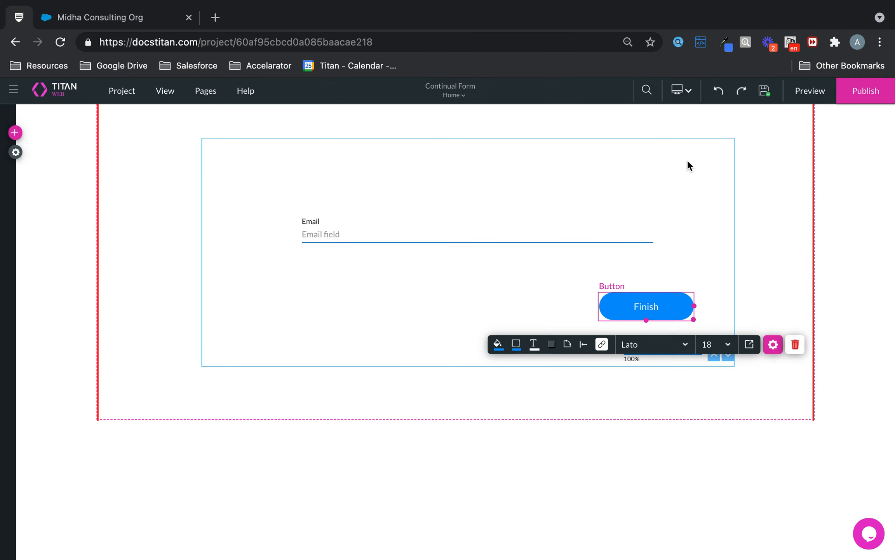
pyautogui.click(656, 215)
pyautogui.click(545, 390)
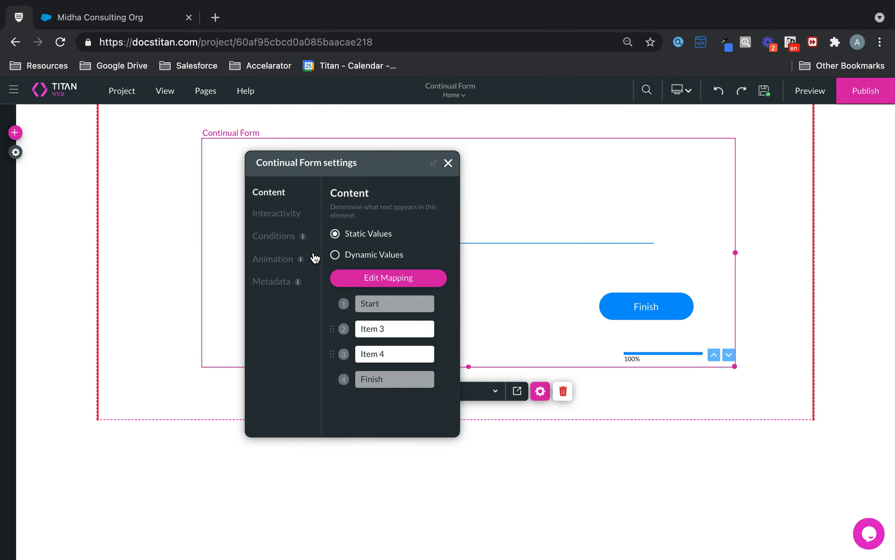
pyautogui.click(275, 217)
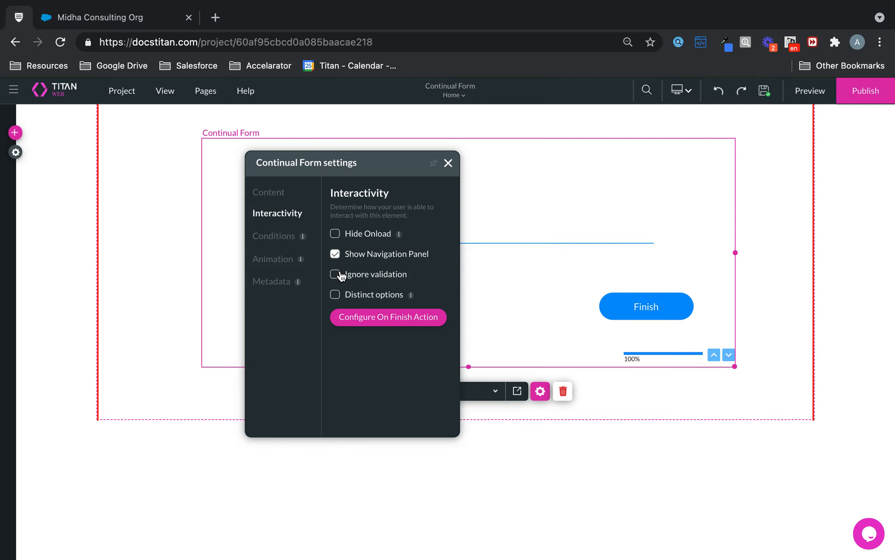
pyautogui.click(341, 257)
pyautogui.click(448, 163)
pyautogui.click(765, 91)
# Step: Preview the form, enter a test first name, last name and e-mail, and submit with Finish
pyautogui.click(823, 94)
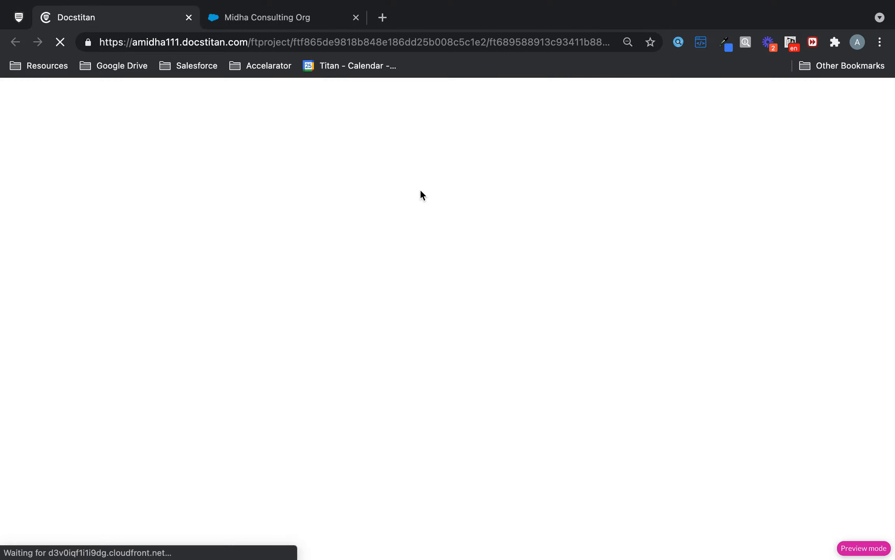
pyautogui.click(647, 292)
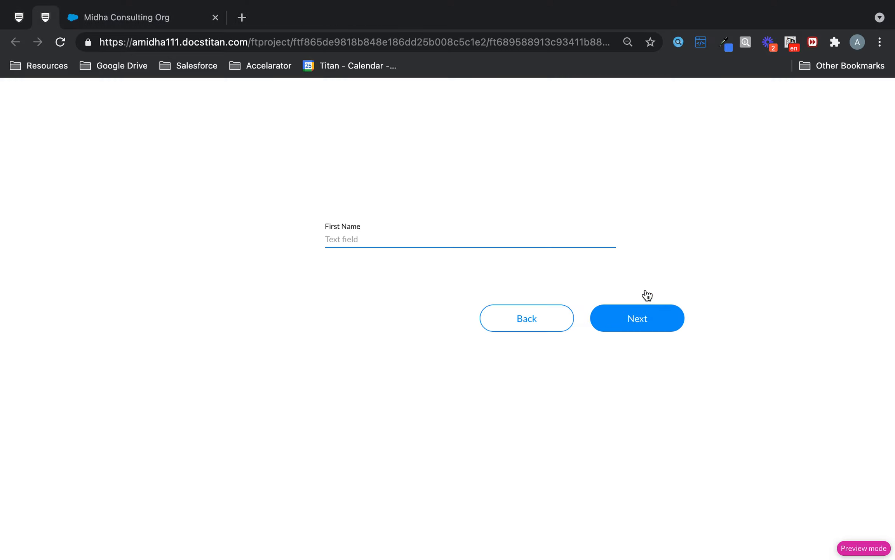
pyautogui.write('Continual')
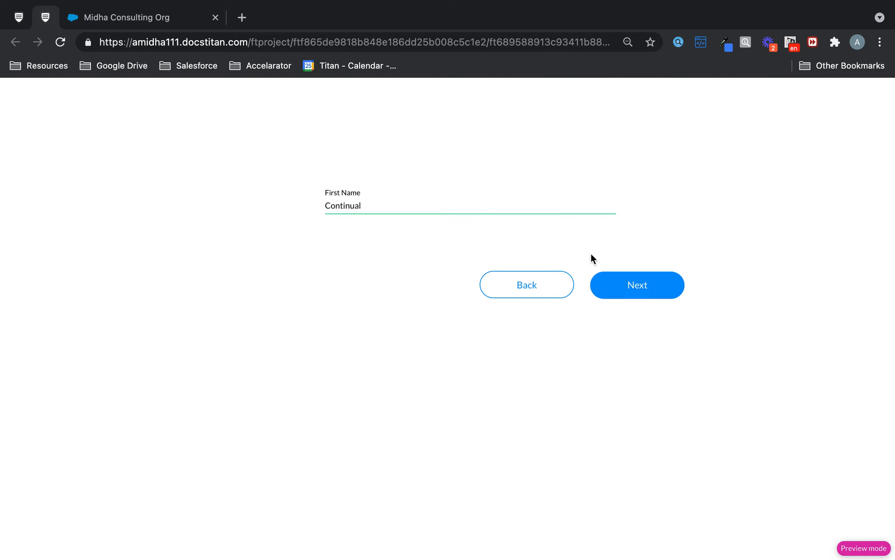
pyautogui.click(648, 287)
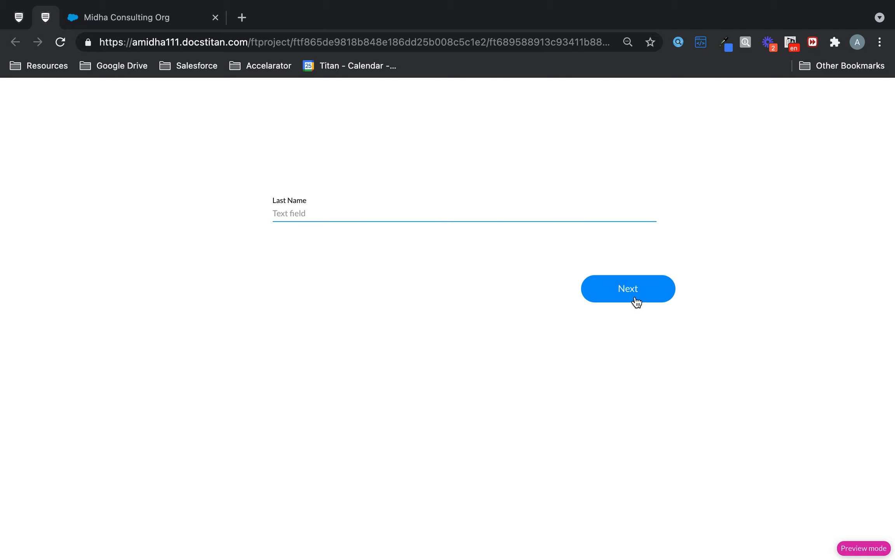
pyautogui.click(475, 213)
pyautogui.write('Pune')
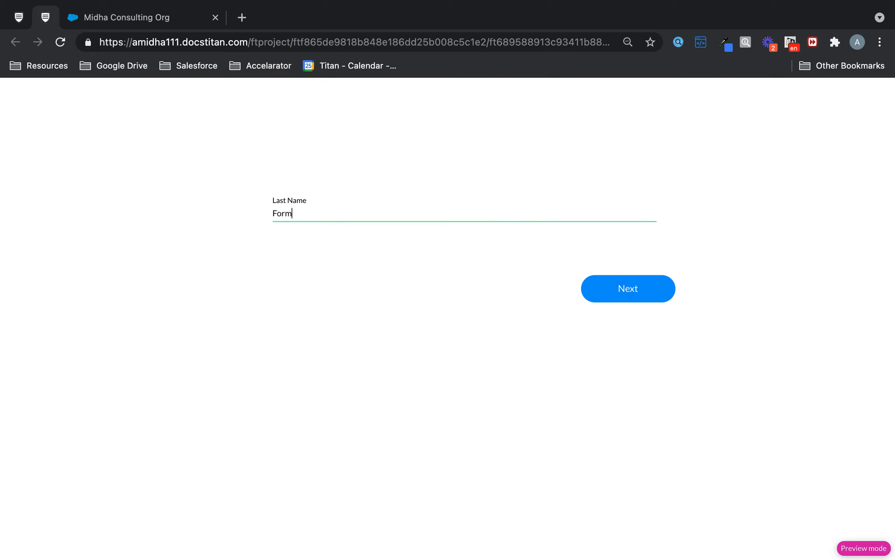
pyautogui.click(637, 291)
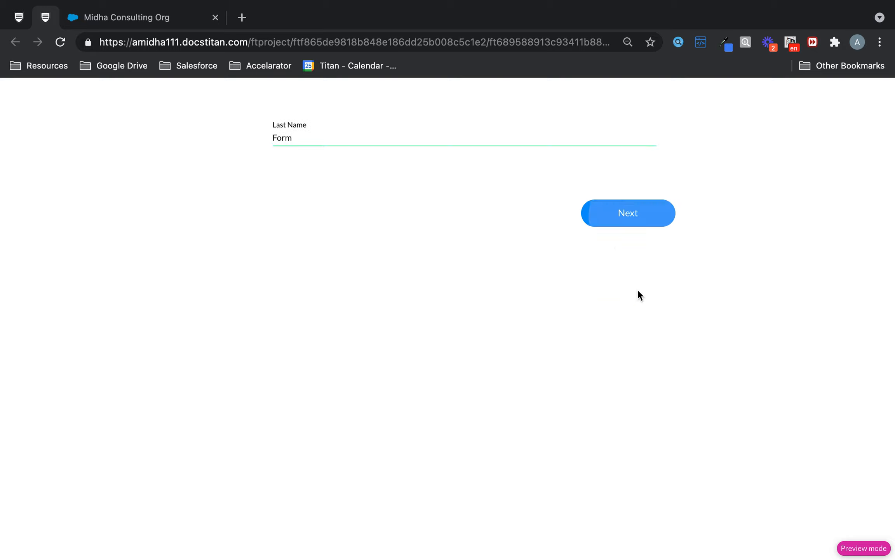
pyautogui.click(410, 206)
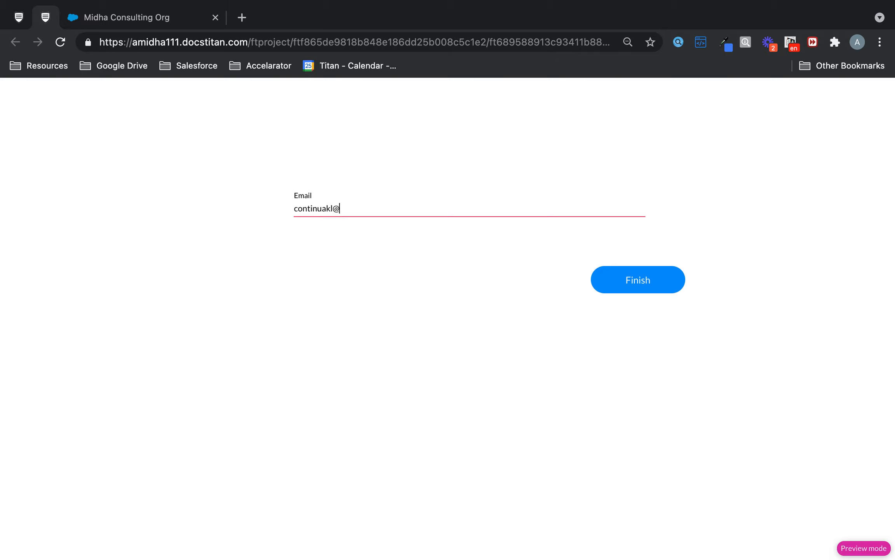
pyautogui.click(645, 286)
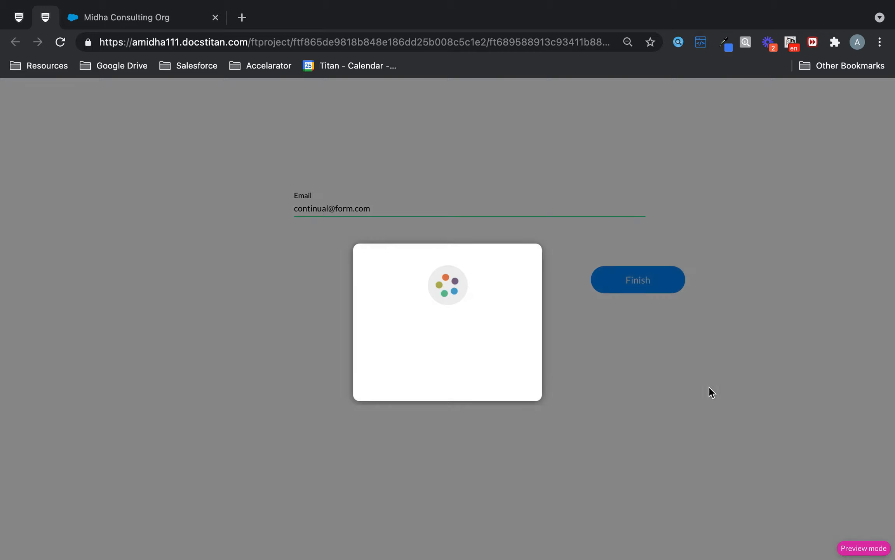
pyautogui.click(19, 18)
# Step: Open the newest Contact record from Project settings > Salesforce > Integration Logs
pyautogui.click(16, 153)
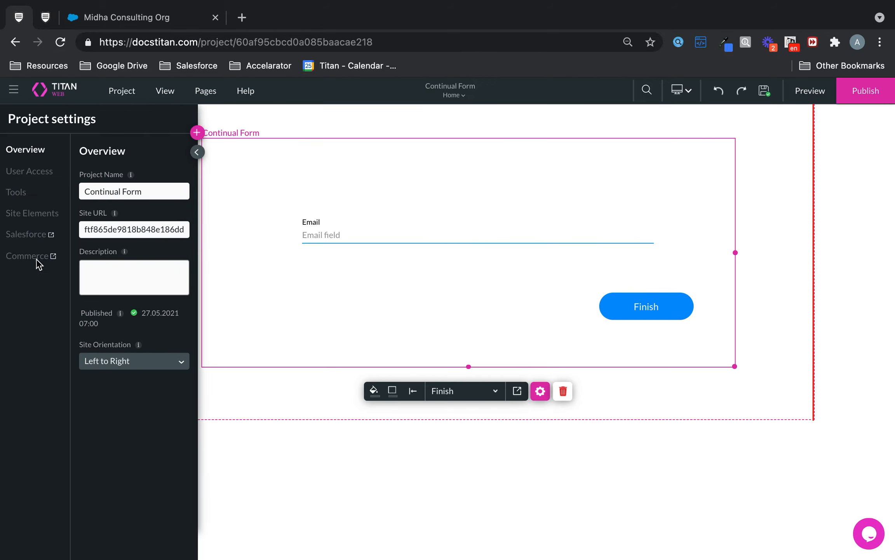
pyautogui.click(31, 237)
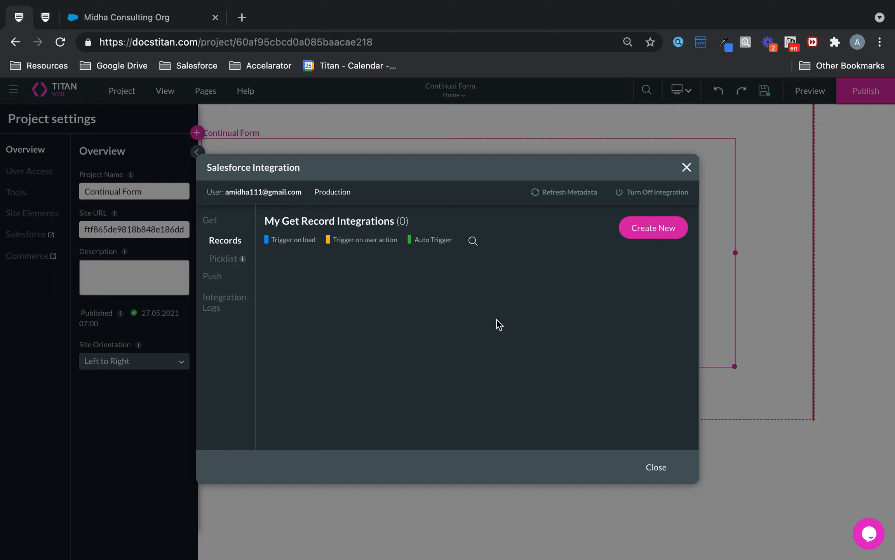
pyautogui.click(213, 299)
pyautogui.click(559, 286)
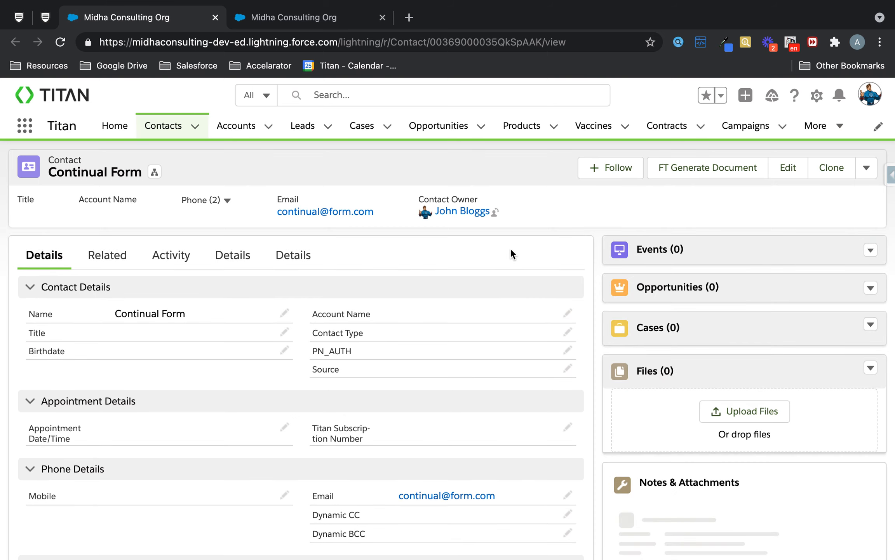
# Step: Delete the test Contact in Salesforce and return to the Titan Web integration logs
pyautogui.click(866, 168)
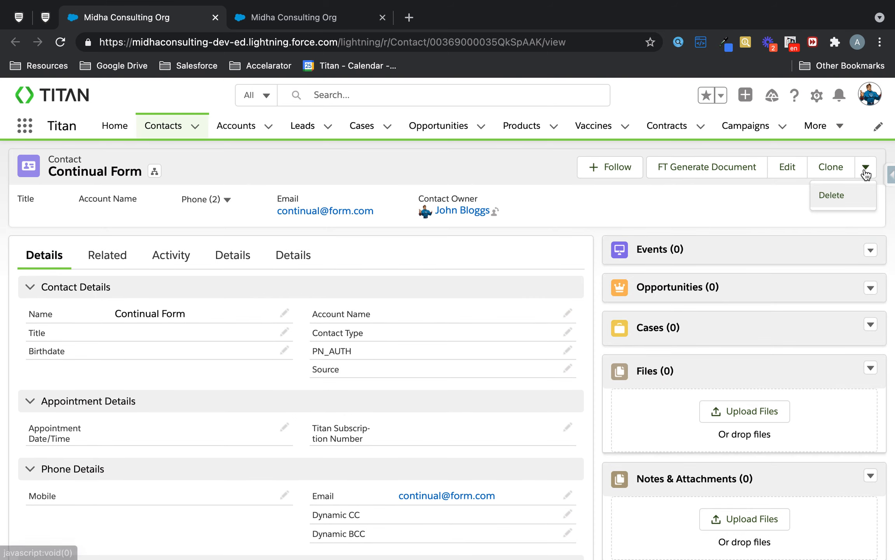
pyautogui.click(831, 203)
pyautogui.click(633, 357)
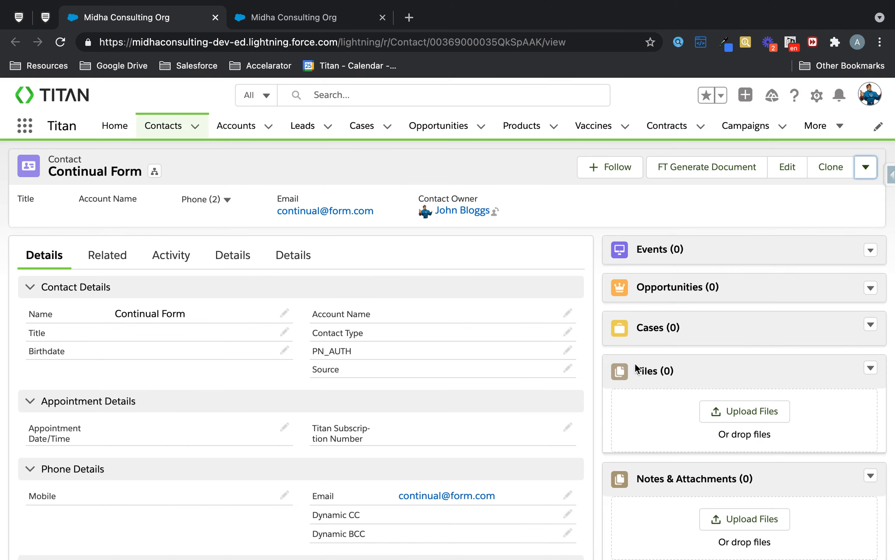
pyautogui.click(18, 18)
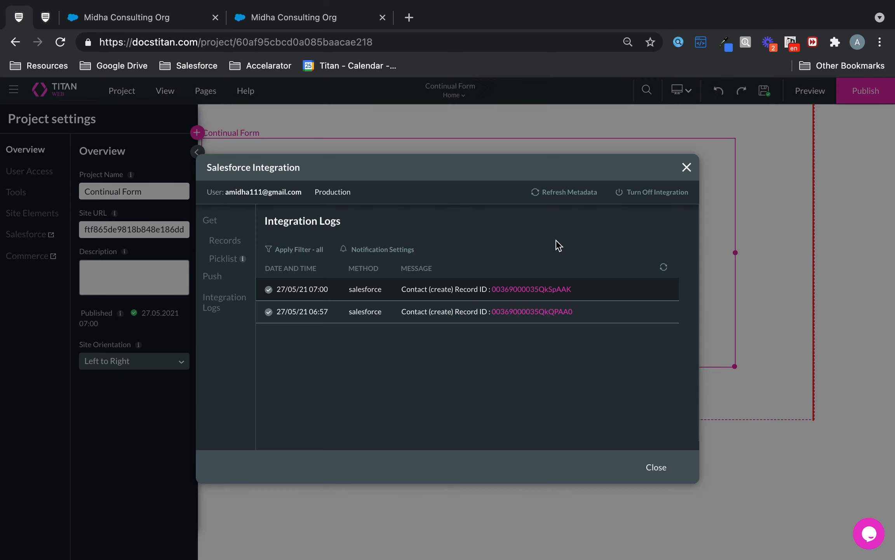
# Step: Close the Salesforce dialog, open the continual form settings, and view its Interactivity, Display, Animation and Metadata tabs
pyautogui.click(692, 167)
pyautogui.click(650, 157)
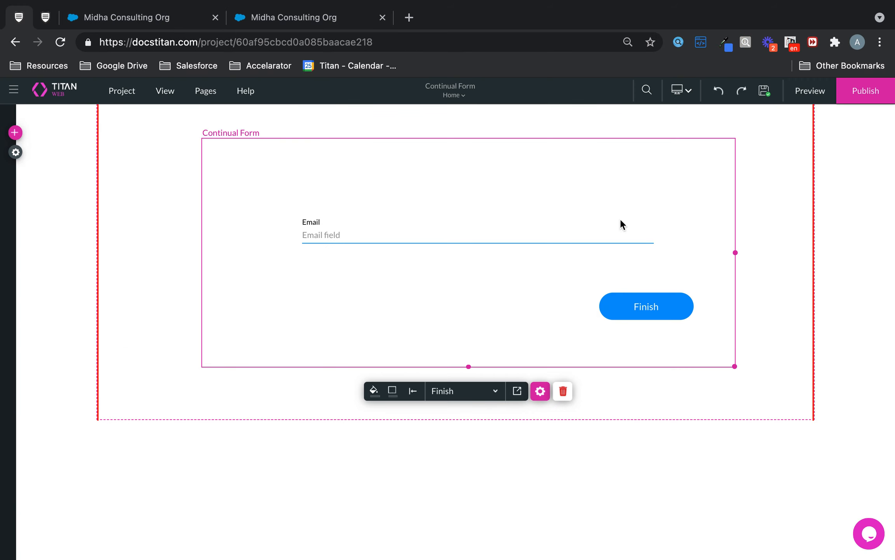
pyautogui.click(539, 392)
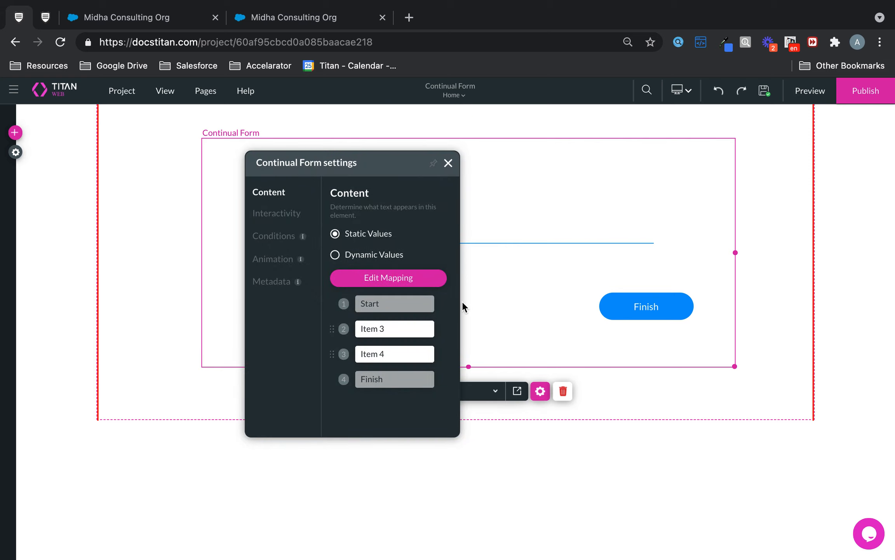
pyautogui.click(268, 215)
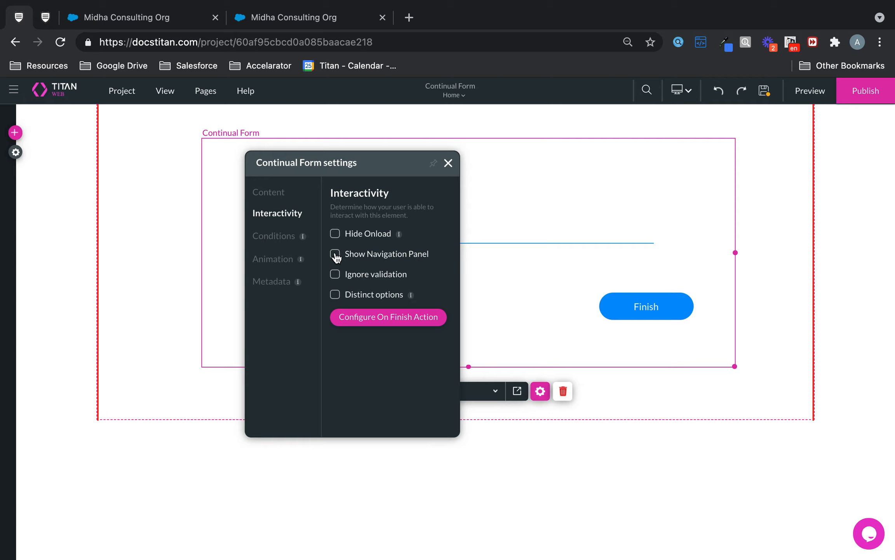
pyautogui.click(292, 238)
pyautogui.click(285, 260)
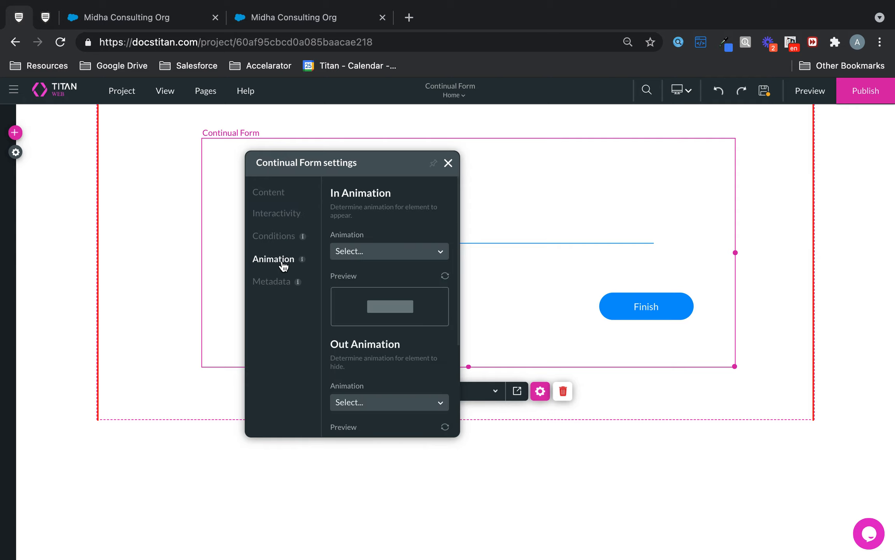
pyautogui.click(276, 282)
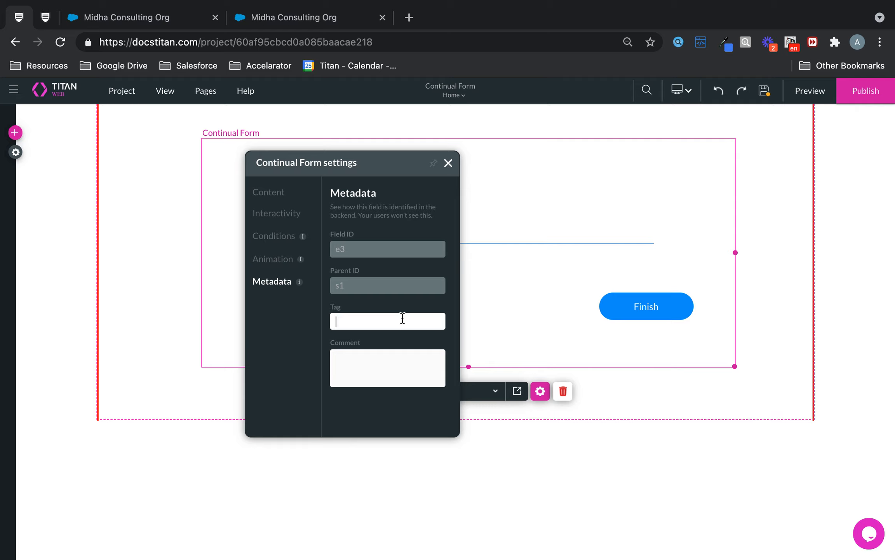
# Step: Return to the form's Content settings and drag Item 3 in the views list
pyautogui.click(265, 195)
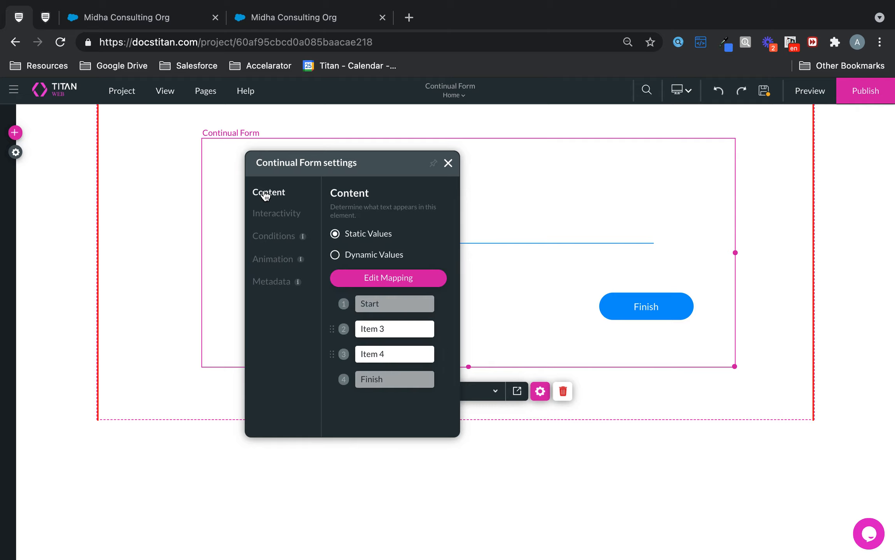
pyautogui.click(283, 218)
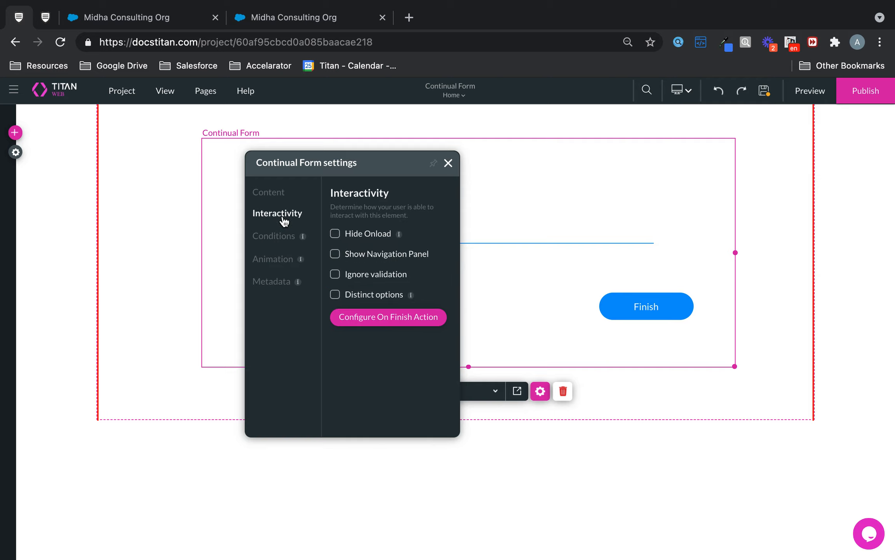
pyautogui.click(268, 193)
pyautogui.moveTo(333, 328)
pyautogui.mouseDown()
pyautogui.moveTo(336, 353)
pyautogui.moveTo(332, 330)
pyautogui.mouseUp()
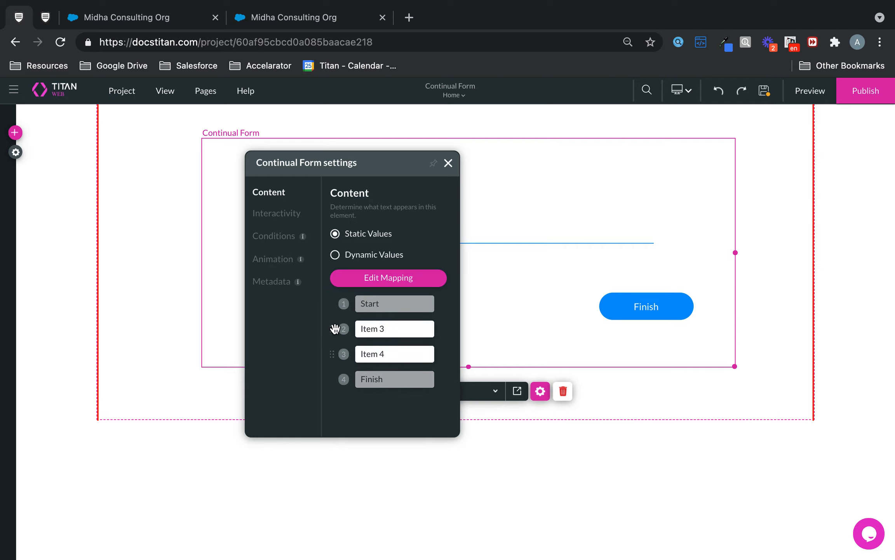
# Step: In Edit Mapping, select the Item 3 and Item 4 labels and choose Clone for the Start view
pyautogui.click(375, 276)
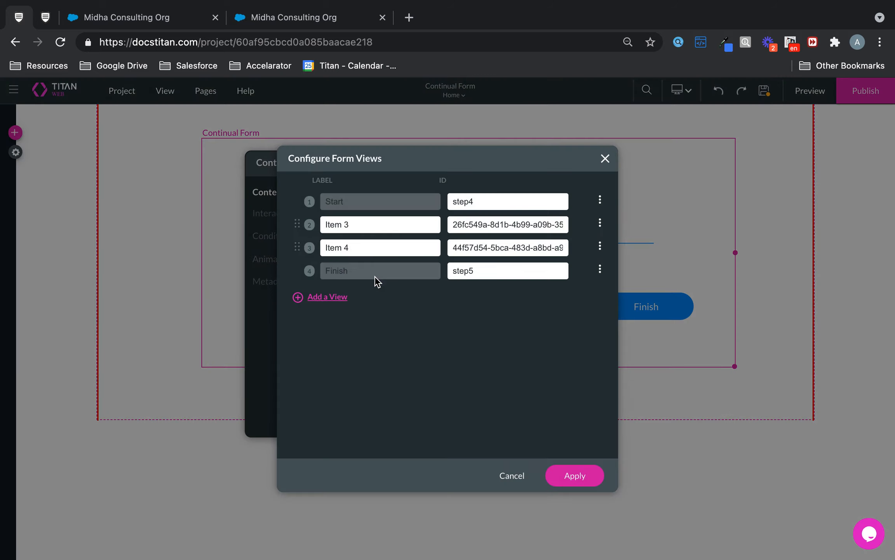
pyautogui.moveTo(350, 224); pyautogui.dragTo(308, 217)
pyautogui.click(387, 249)
pyautogui.click(600, 201)
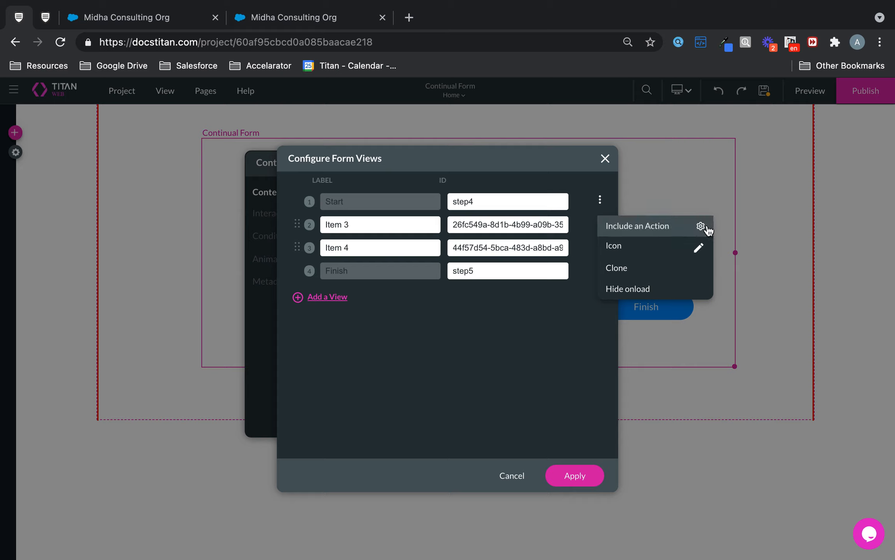
pyautogui.click(641, 273)
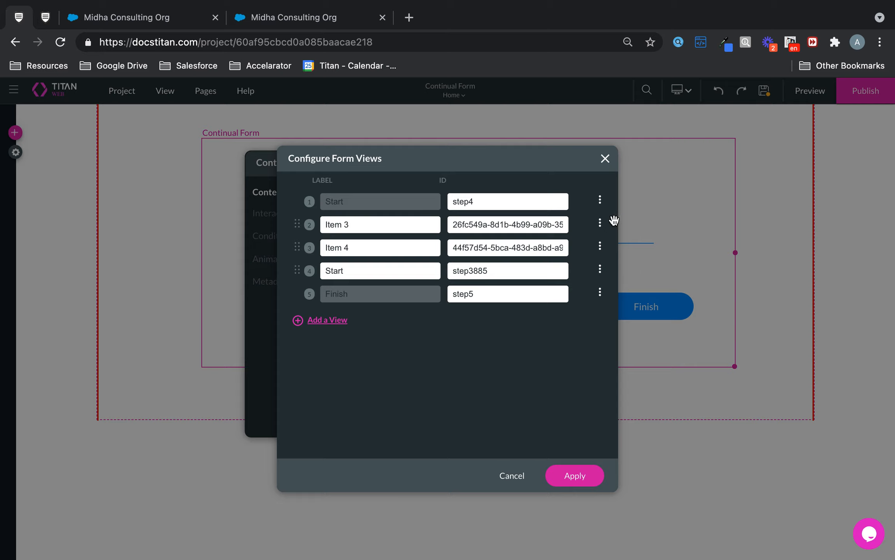
# Step: Open the icon picker for Item 3, then close it, Configure Form Views and form settings unchanged
pyautogui.click(602, 224)
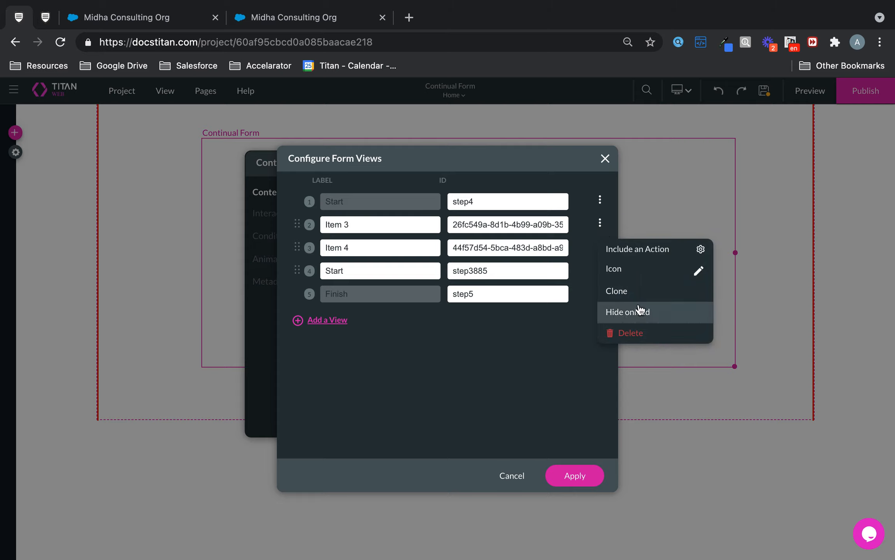
pyautogui.click(699, 270)
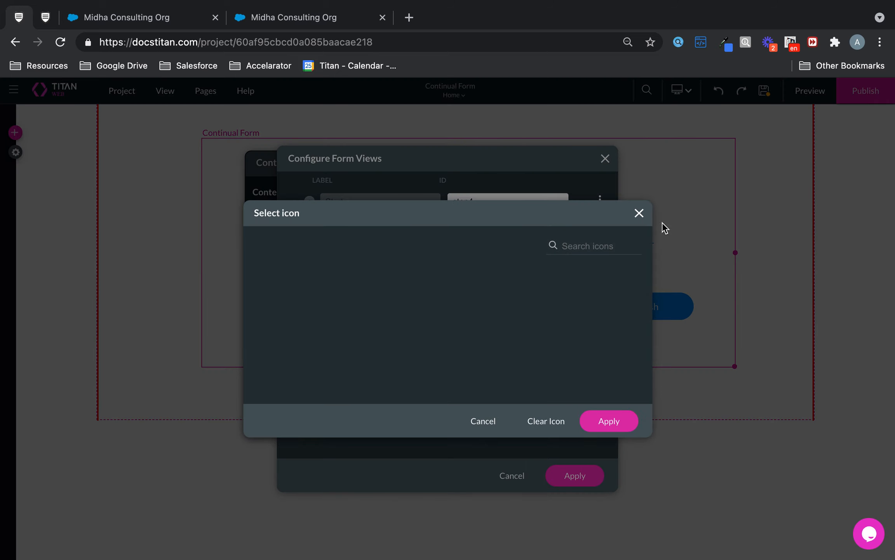
pyautogui.click(640, 213)
pyautogui.click(605, 159)
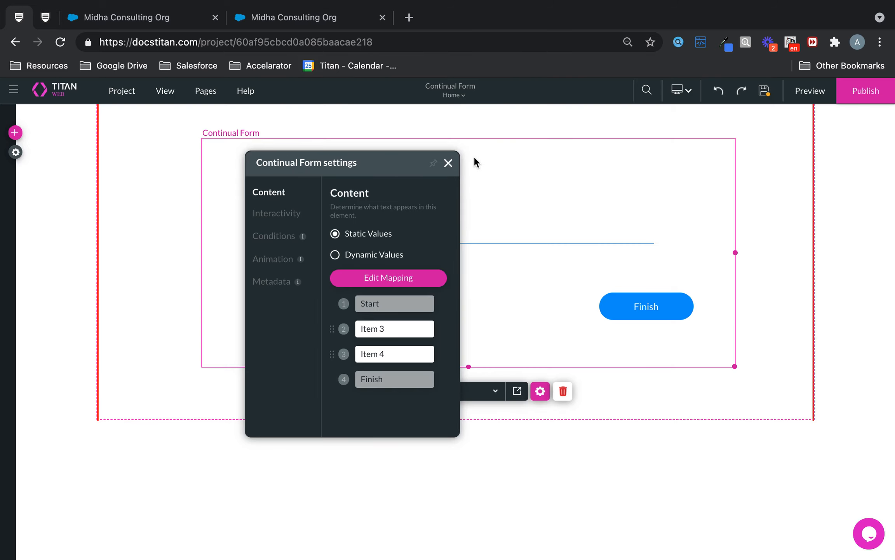
pyautogui.click(449, 162)
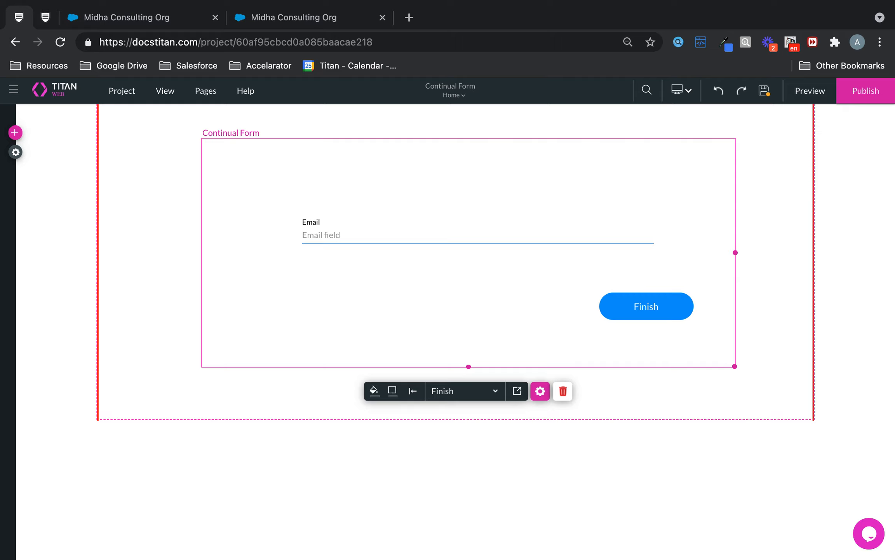